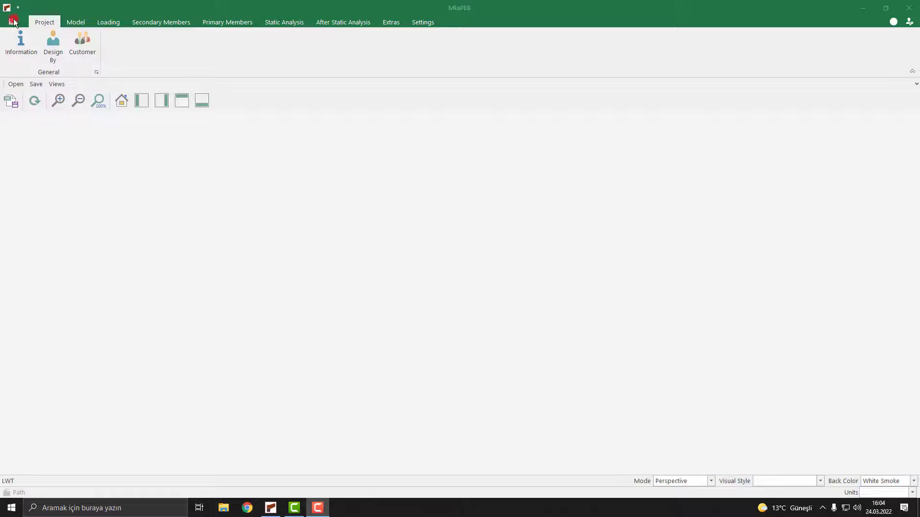
# Step: Create a new project named Crane in the project browser and open it
pyautogui.click(39, 38)
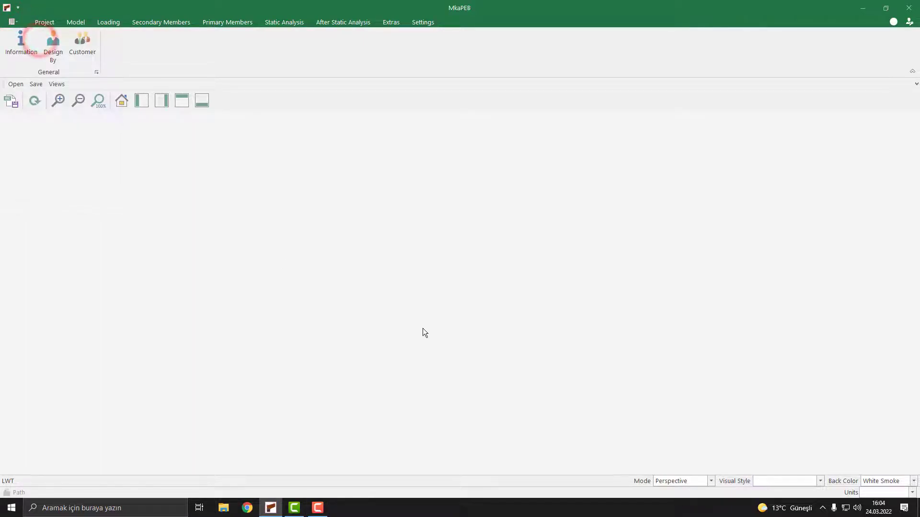
pyautogui.click(431, 397)
pyautogui.doubleClick(283, 174)
pyautogui.write('Crane')
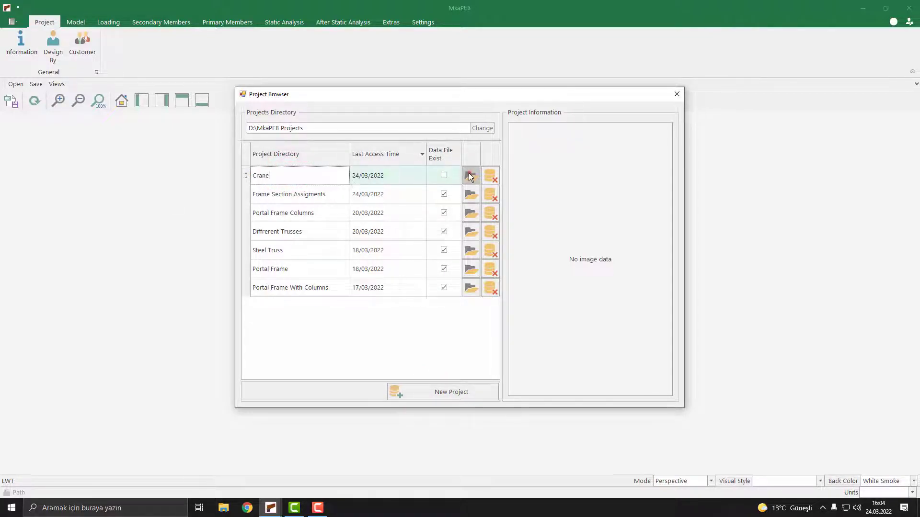
pyautogui.click(469, 175)
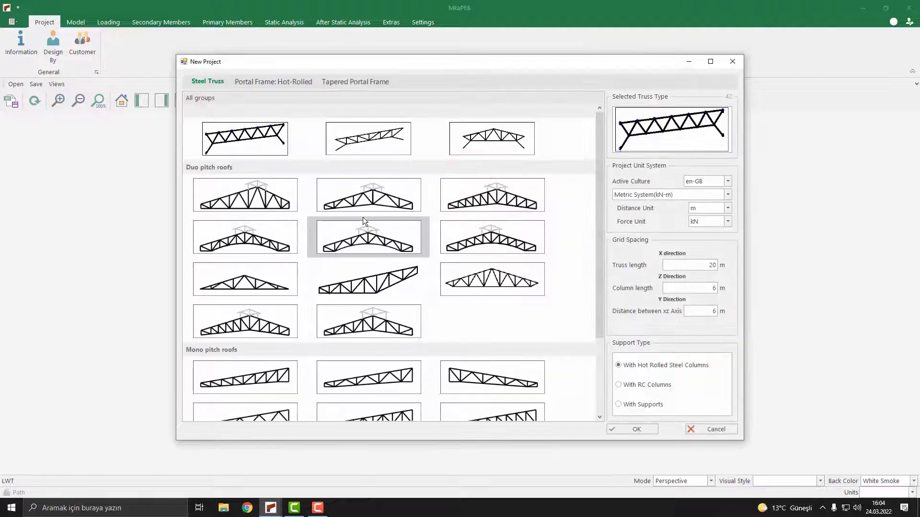
# Step: Choose a duo-pitch hot-rolled portal frame type for the new project and confirm
pyautogui.click(288, 80)
pyautogui.click(384, 251)
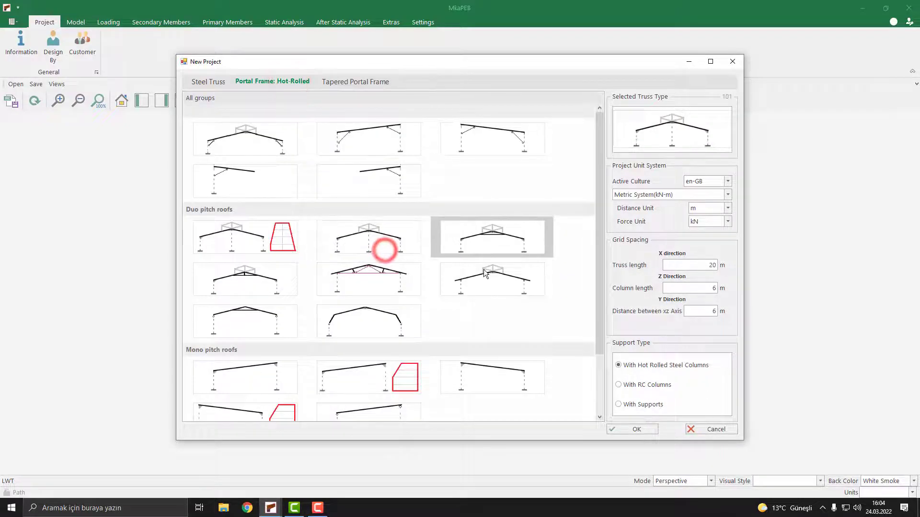
pyautogui.click(640, 431)
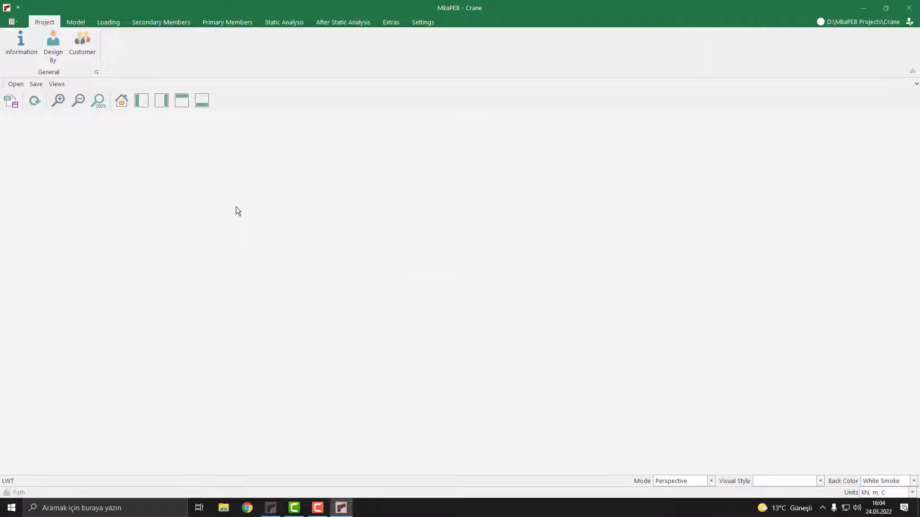
# Step: Edit the first frame's truss so both left and right column heights are 10 m
pyautogui.moveTo(211, 211); pyautogui.dragTo(332, 242, button='middle')
pyautogui.scroll(-3, 289, 211)
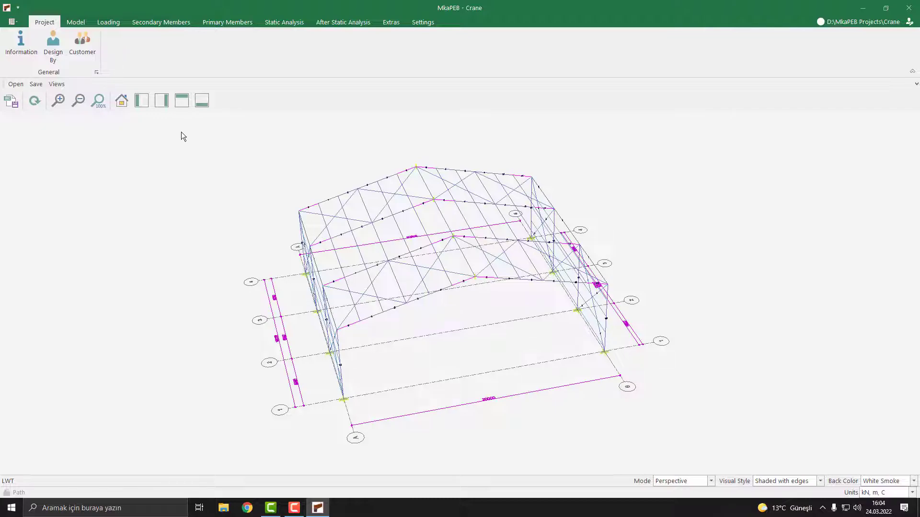
pyautogui.click(75, 22)
pyautogui.click(13, 42)
pyautogui.click(83, 136)
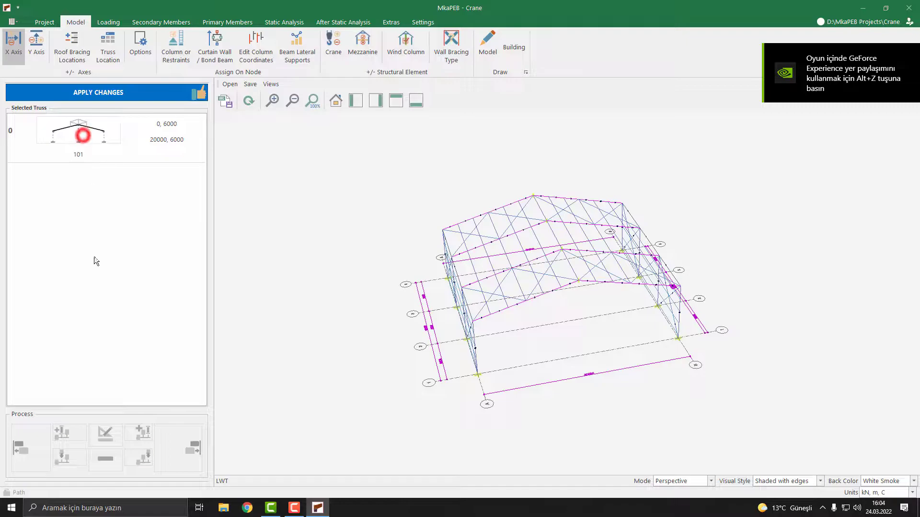
pyautogui.click(113, 434)
pyautogui.click(411, 273)
pyautogui.write('10')
pyautogui.click(407, 257)
pyautogui.moveTo(413, 259); pyautogui.dragTo(433, 261)
pyautogui.write('10')
pyautogui.click(705, 408)
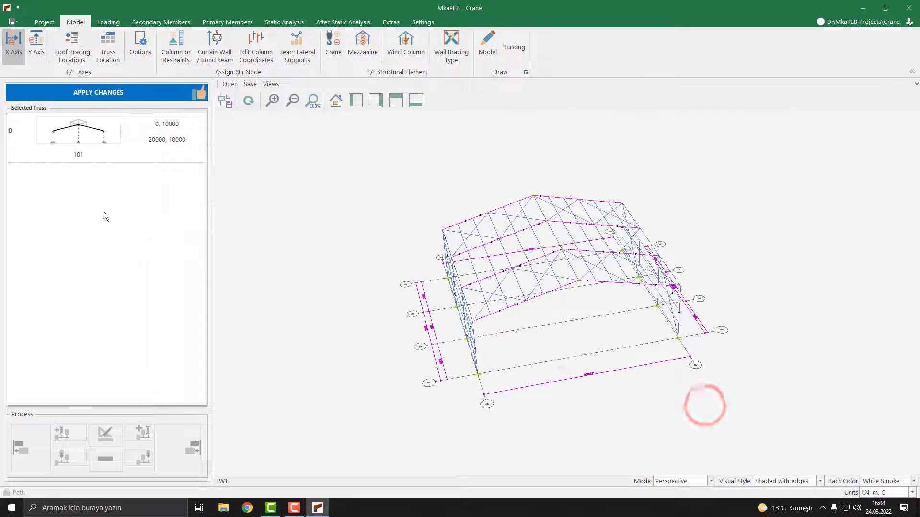
# Step: Add a different frame to the right of the first frame
pyautogui.click(91, 130)
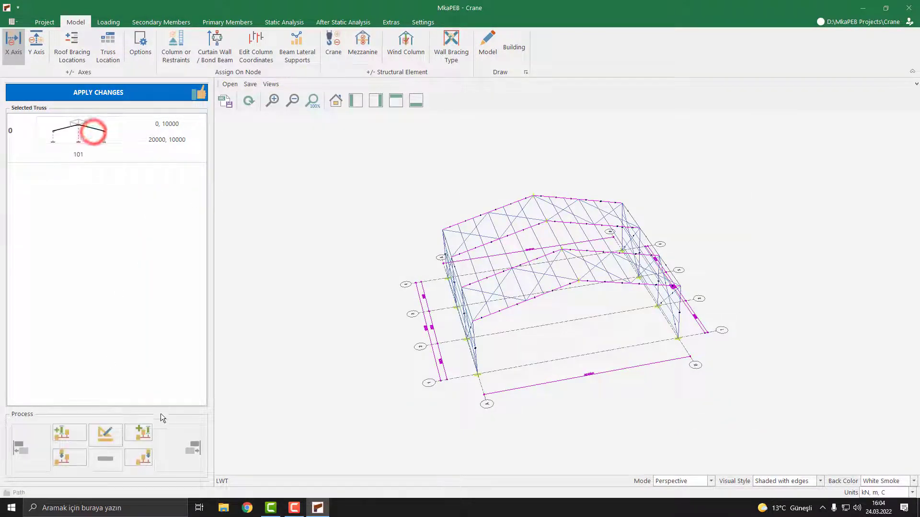
pyautogui.click(146, 437)
# Step: Set the second frame's left and right column heights to 6 m and apply the changes
pyautogui.click(75, 194)
pyautogui.click(103, 434)
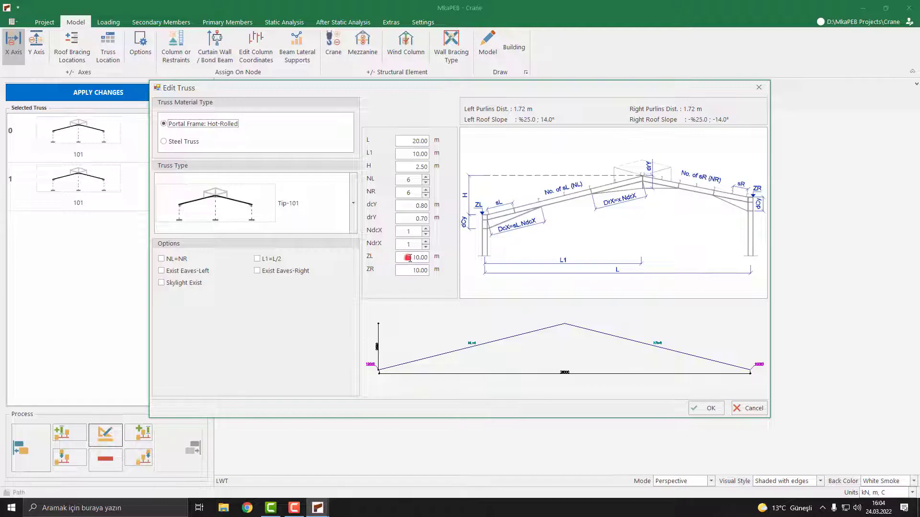
pyautogui.click(409, 258)
pyautogui.write('6')
pyautogui.click(403, 270)
pyautogui.write('6')
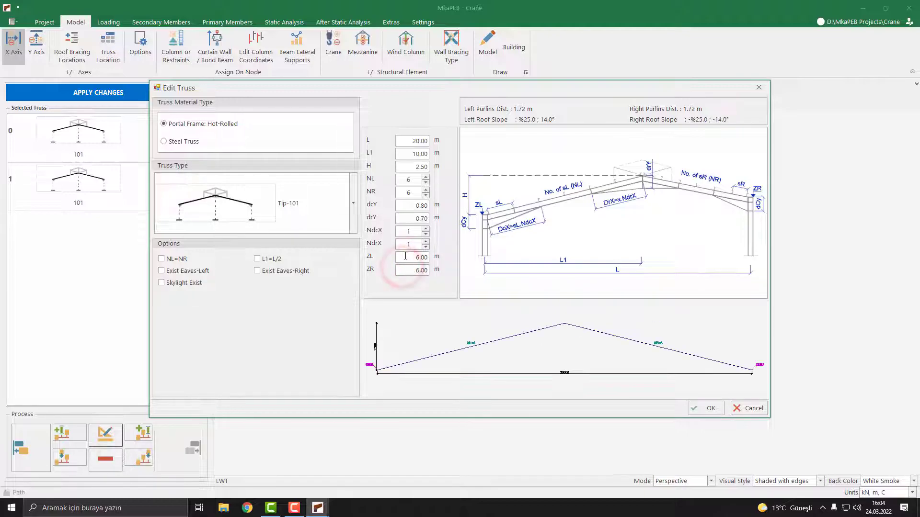
pyautogui.click(713, 410)
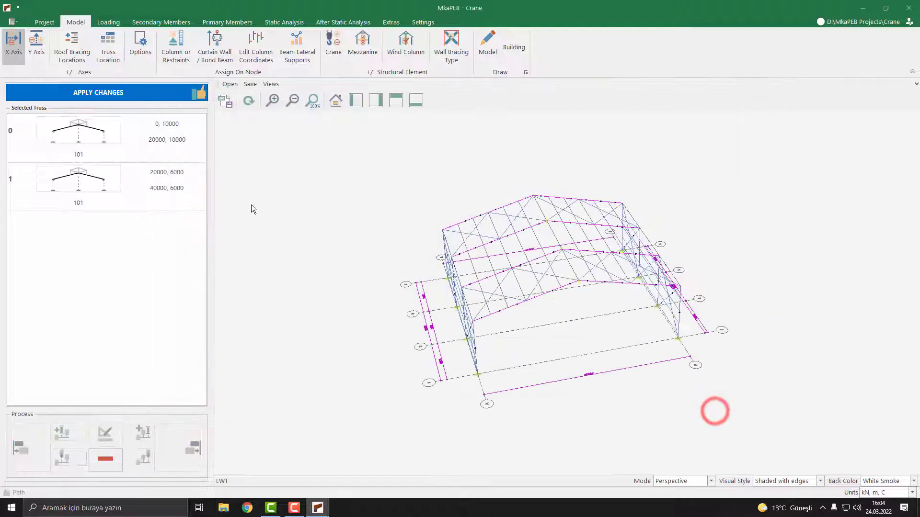
pyautogui.click(136, 94)
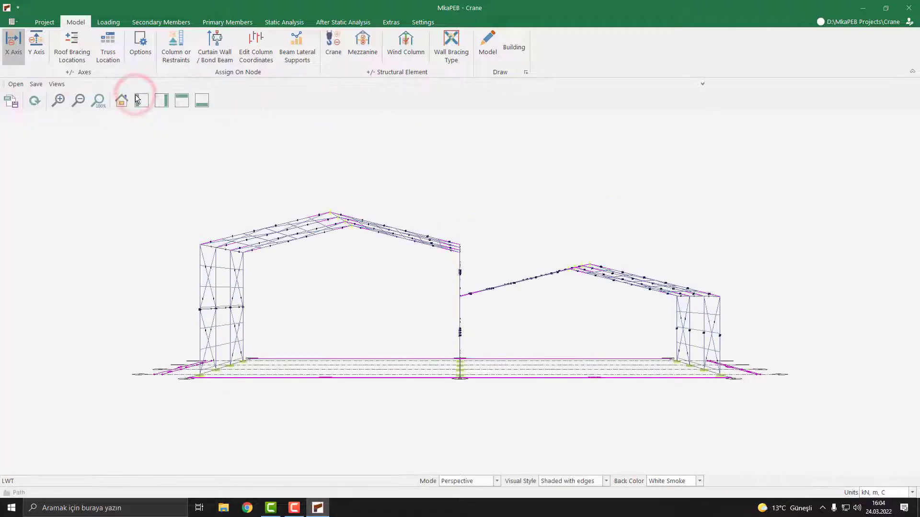
# Step: Move the second frame to the left of the first frame and apply the changes
pyautogui.moveTo(435, 251); pyautogui.dragTo(493, 297, button='middle')
pyautogui.scroll(-3, 493, 297)
pyautogui.moveTo(385, 260)
pyautogui.mouseDown(button='middle')
pyautogui.moveTo(386, 275)
pyautogui.moveTo(384, 259)
pyautogui.mouseUp(button='middle')
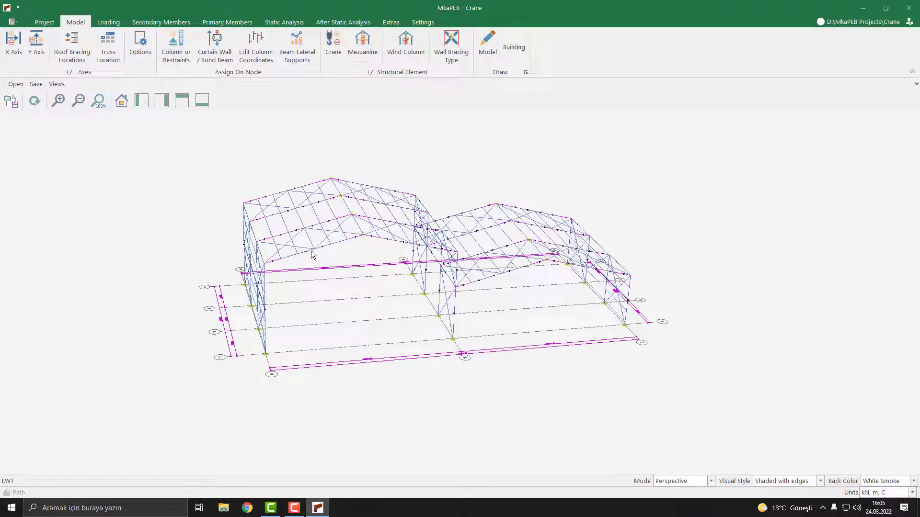
pyautogui.click(10, 48)
pyautogui.click(83, 182)
pyautogui.click(28, 447)
pyautogui.click(126, 91)
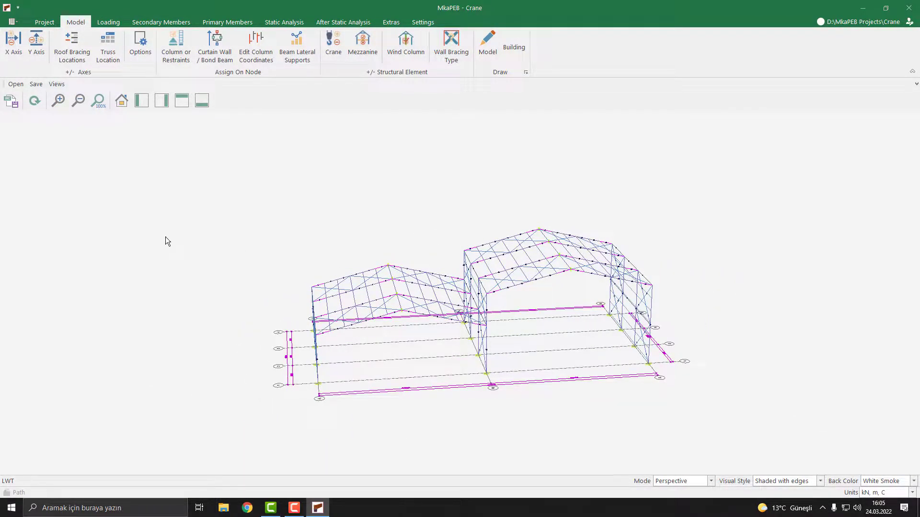
# Step: Enable cranes on all three rows of the 0-20000 mm span and set their elevation to 5 m
pyautogui.click(77, 23)
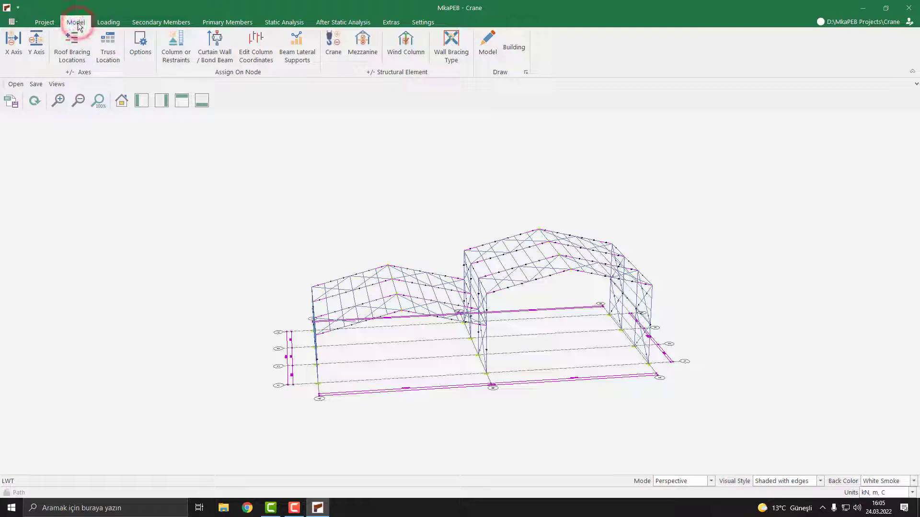
pyautogui.click(339, 56)
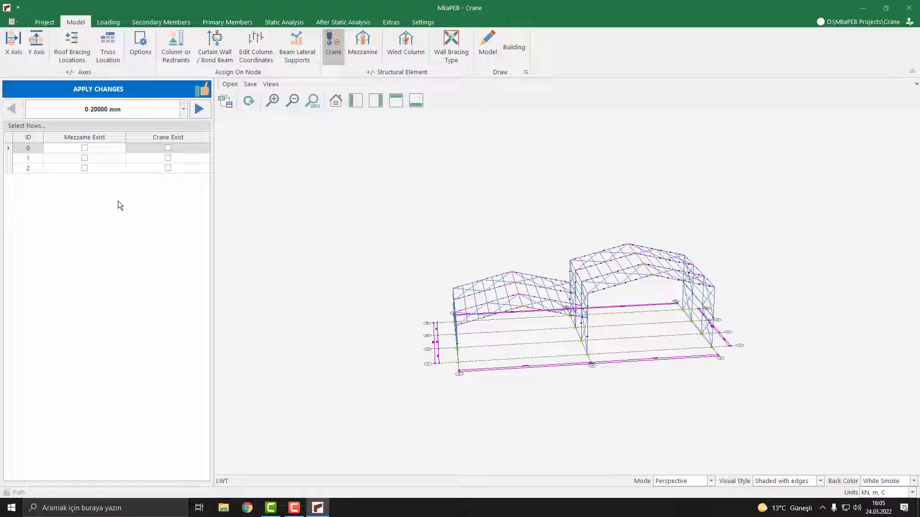
pyautogui.click(185, 109)
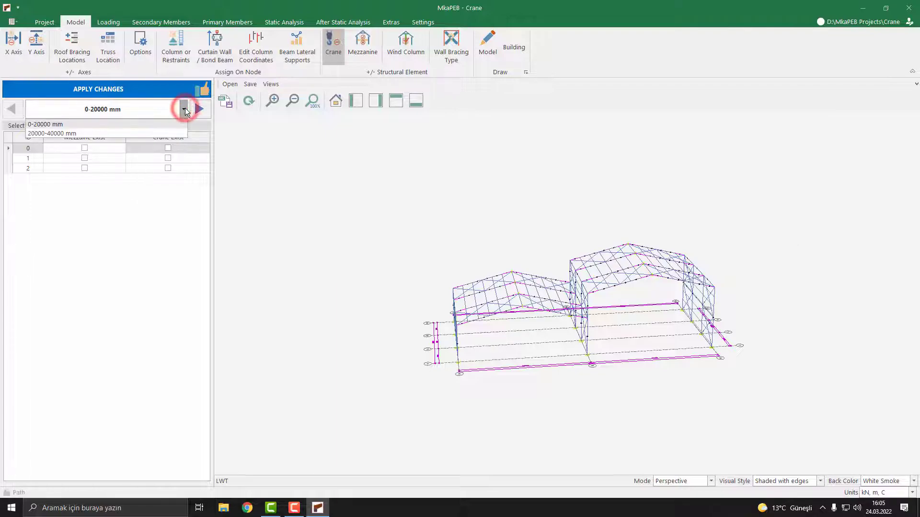
pyautogui.click(52, 124)
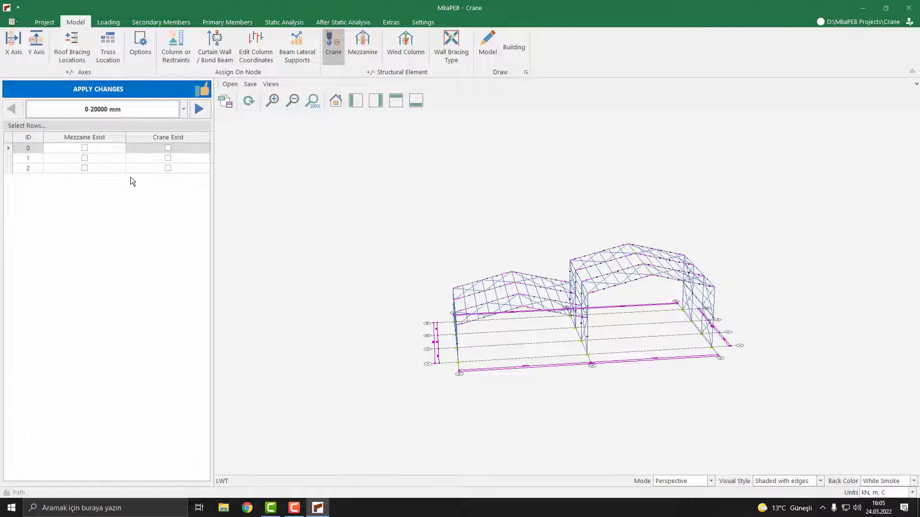
pyautogui.click(168, 149)
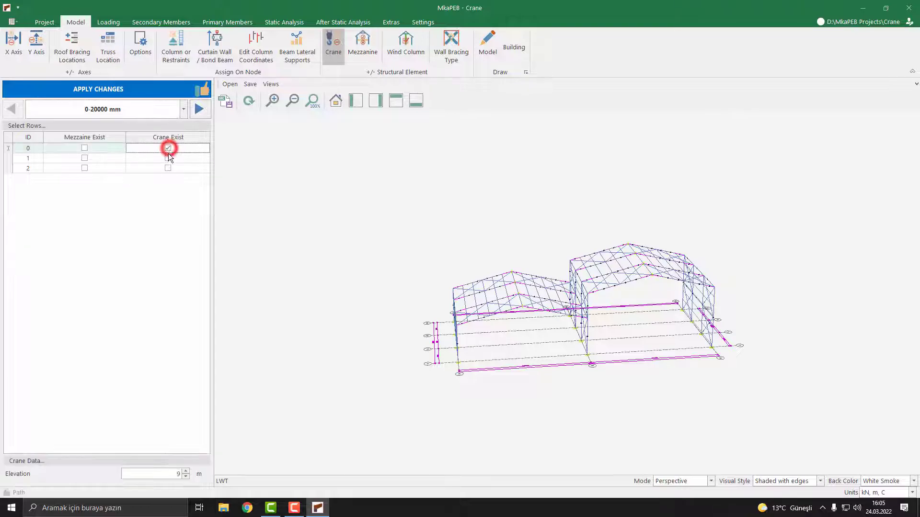
pyautogui.click(168, 159)
pyautogui.click(168, 168)
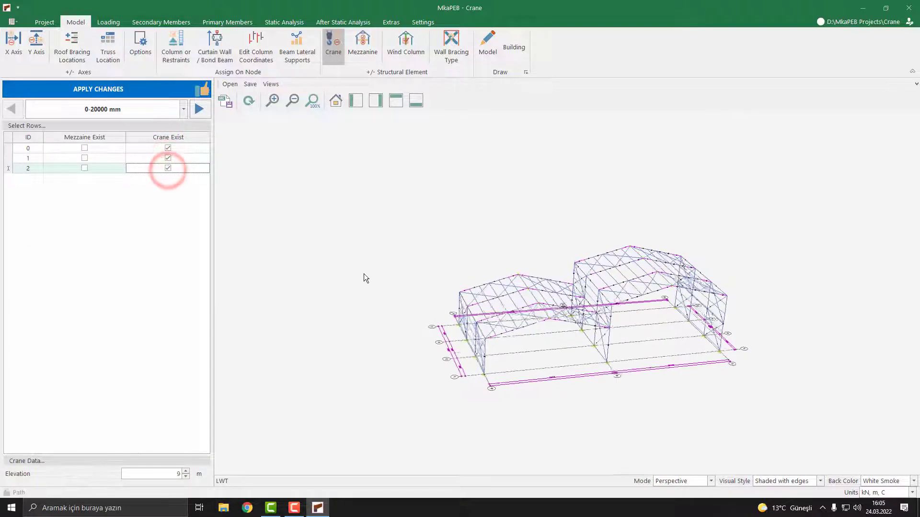
pyautogui.doubleClick(151, 471)
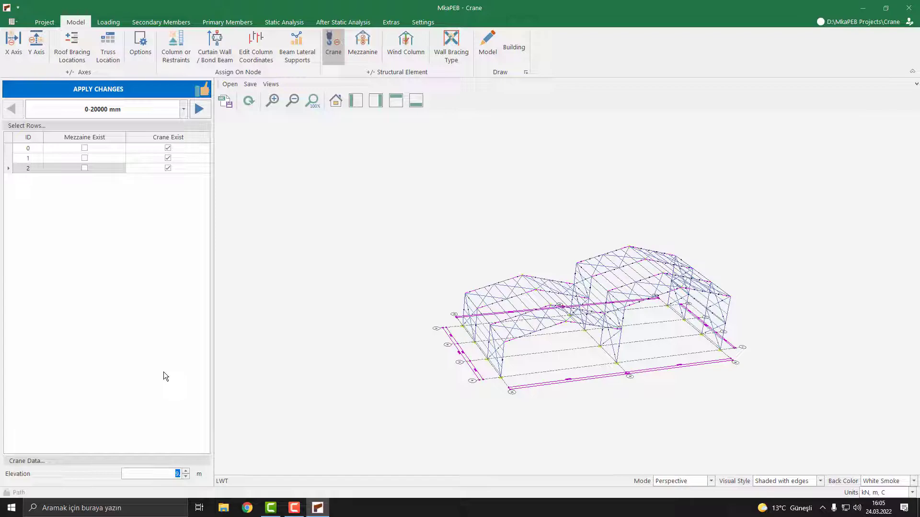
pyautogui.write('5')
pyautogui.click(119, 107)
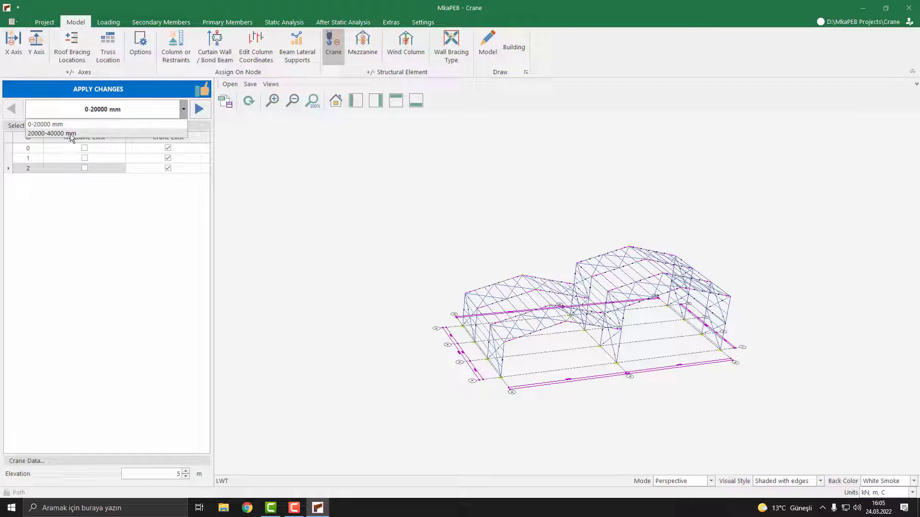
pyautogui.click(70, 134)
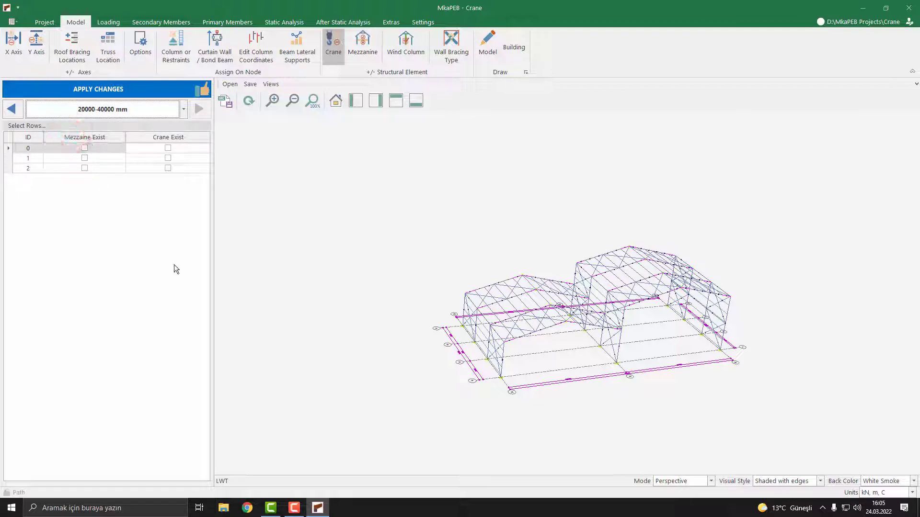
pyautogui.click(167, 148)
pyautogui.click(168, 158)
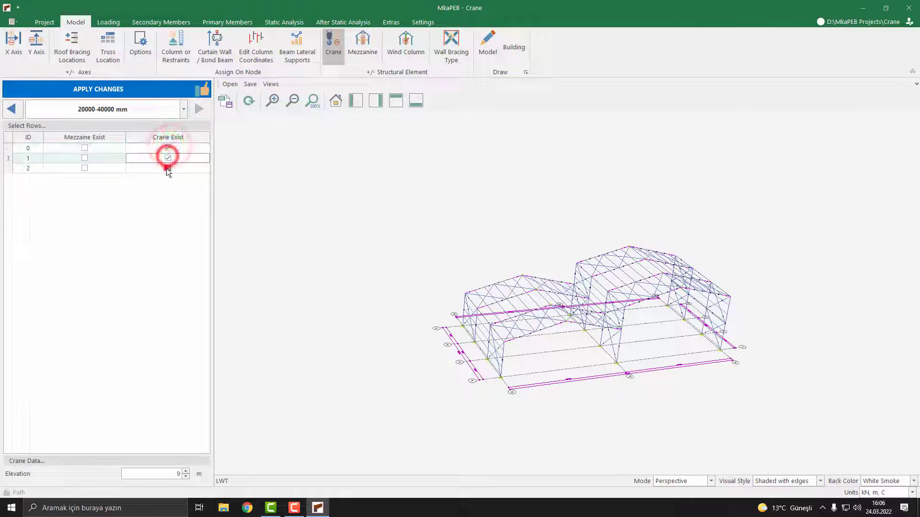
pyautogui.click(167, 168)
pyautogui.doubleClick(169, 474)
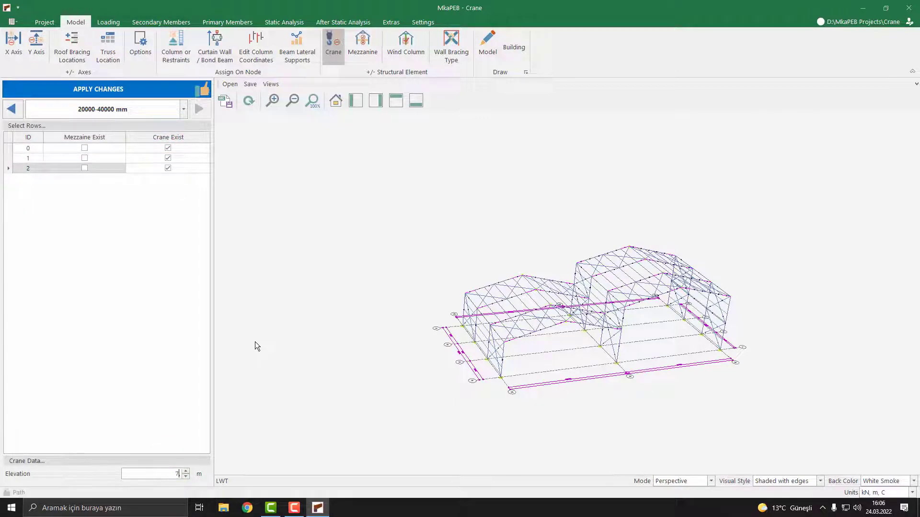
pyautogui.write('7.')
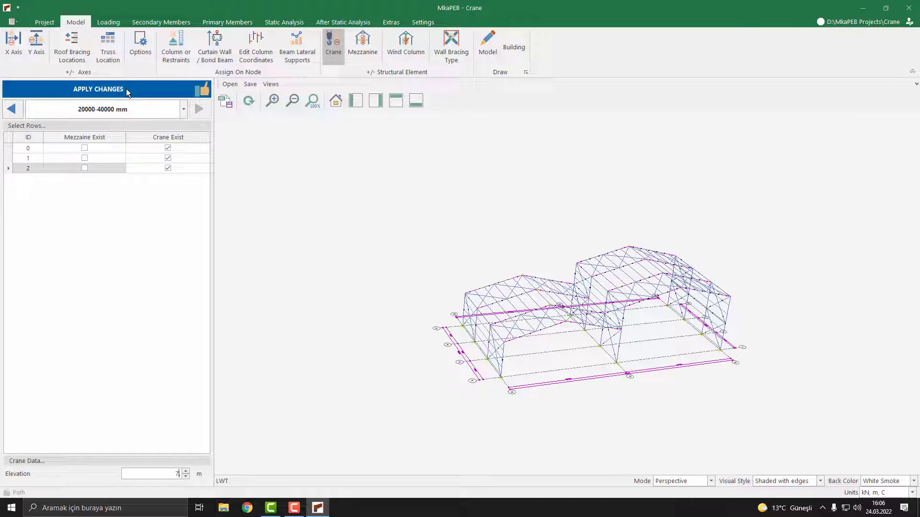
pyautogui.click(127, 92)
# Step: Set the structural steel design code for secondary members to AISC 360-10: LRFD
pyautogui.moveTo(353, 248)
pyautogui.mouseDown(button='middle')
pyautogui.moveTo(381, 253)
pyautogui.moveTo(321, 252)
pyautogui.moveTo(378, 256)
pyautogui.moveTo(354, 232)
pyautogui.moveTo(344, 250)
pyautogui.mouseUp(button='middle')
pyautogui.scroll(-5, 344, 230)
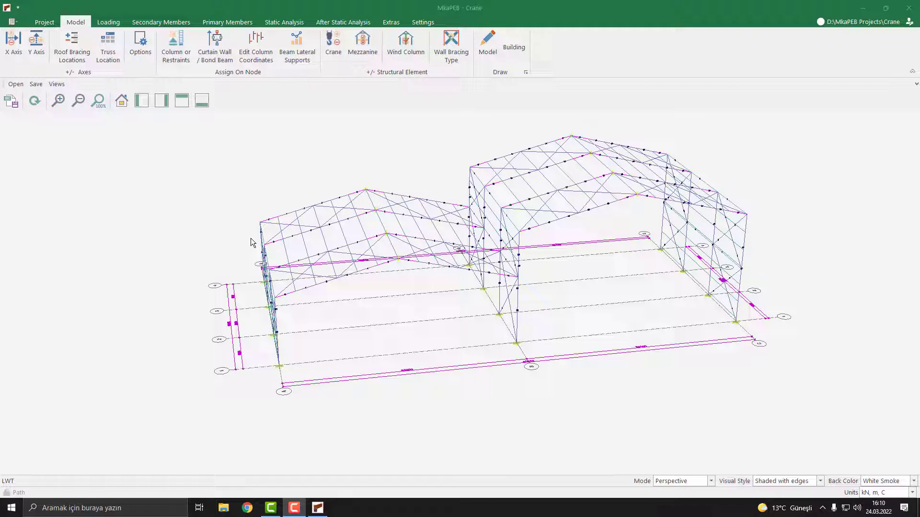
pyautogui.click(171, 22)
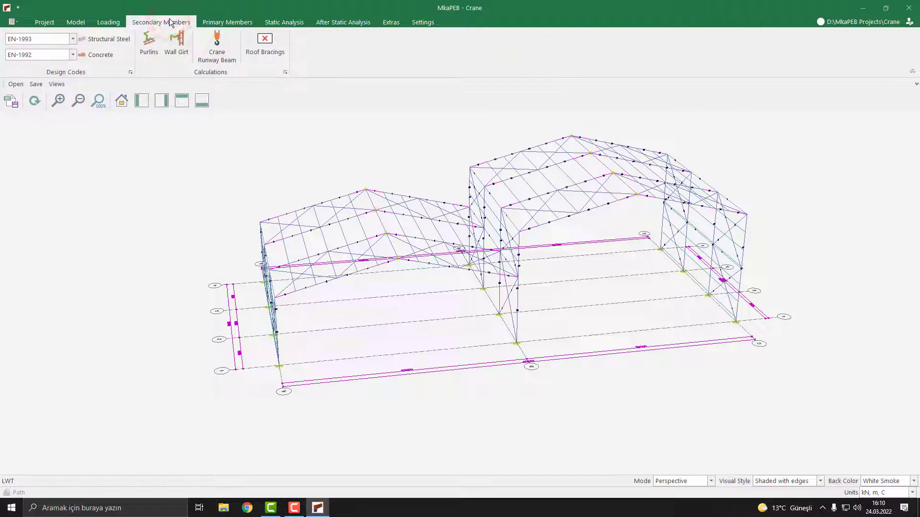
pyautogui.click(54, 39)
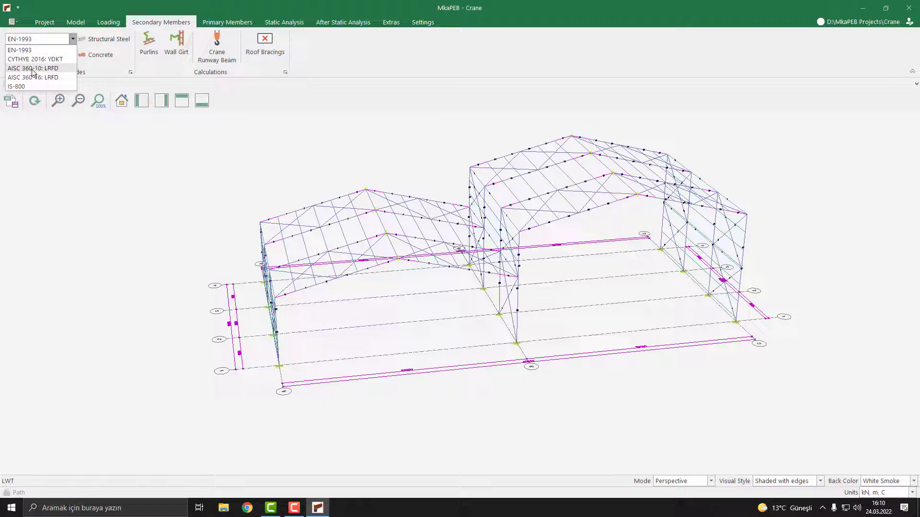
pyautogui.click(47, 70)
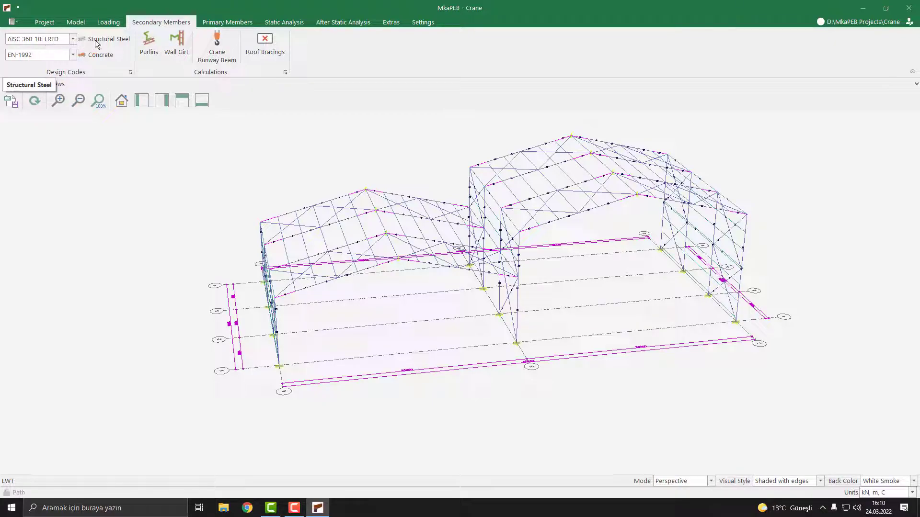
# Step: Open the Crane Runway Beam calculation and switch between the Column-0 and Column-1 runways
pyautogui.click(232, 56)
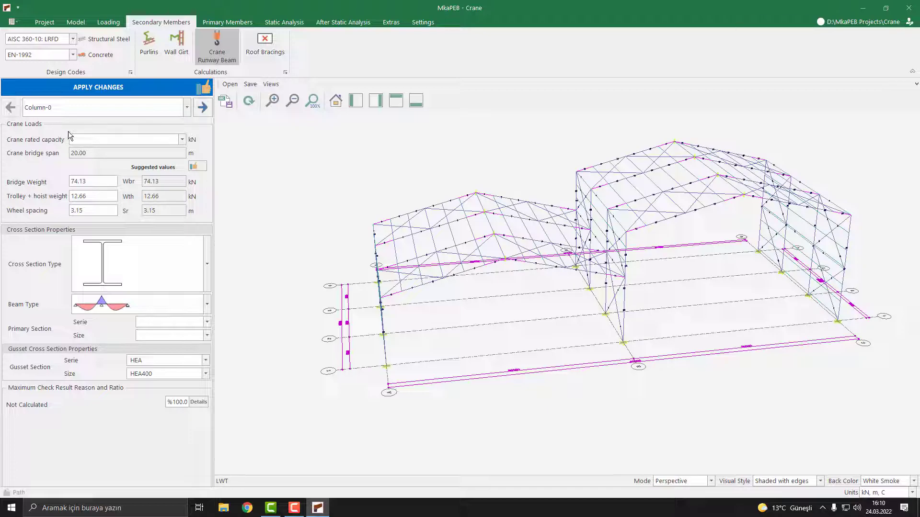
pyautogui.click(187, 108)
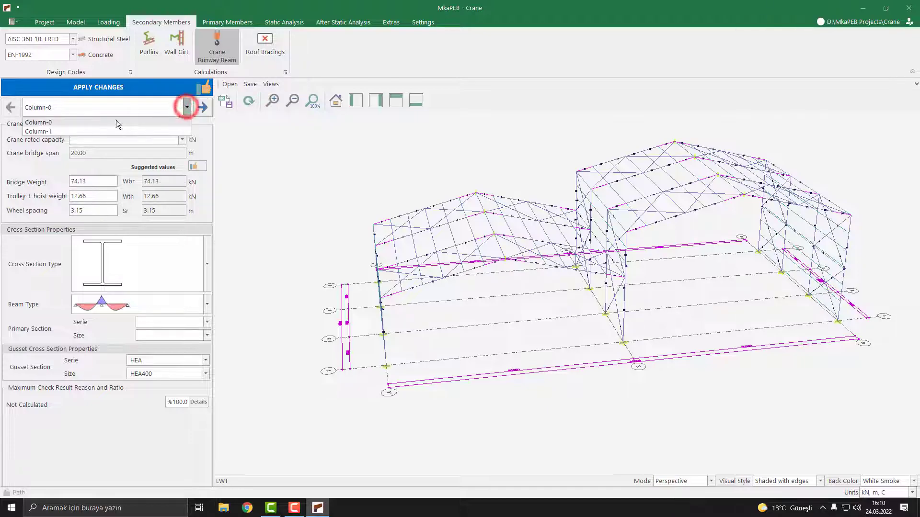
pyautogui.click(50, 124)
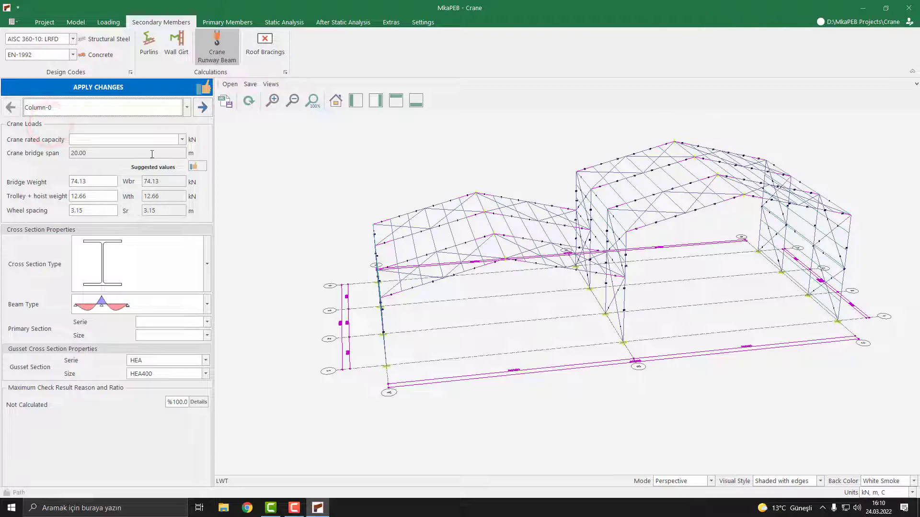
pyautogui.click(91, 110)
pyautogui.click(66, 131)
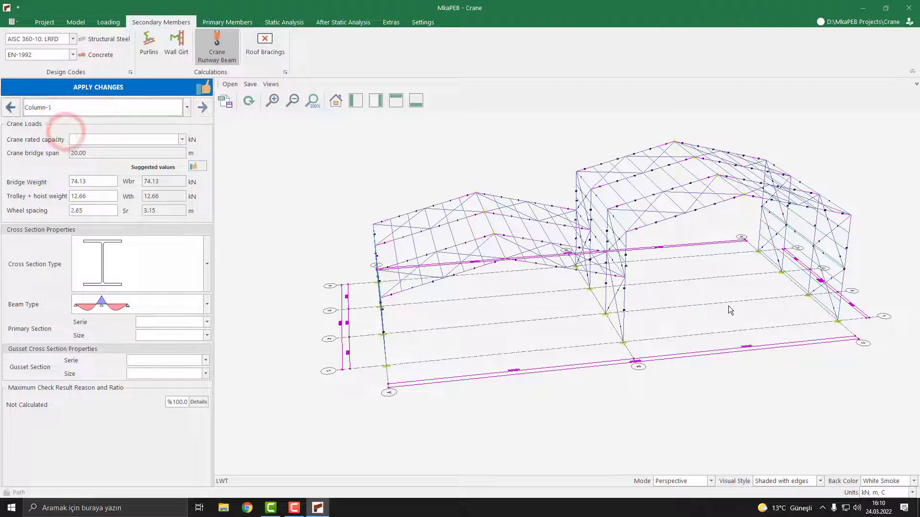
# Step: For the Column-0 runway, set the crane rated capacity to 100 kN and apply the suggested crane values
pyautogui.click(186, 108)
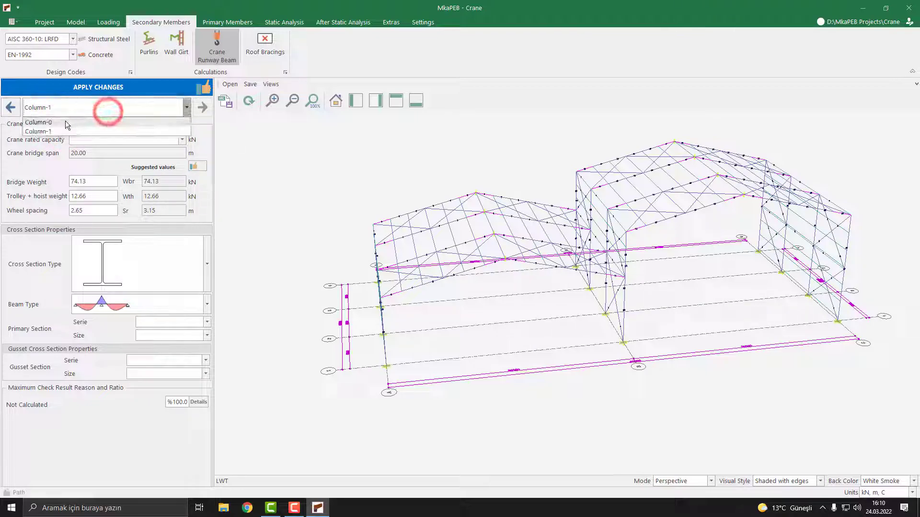
pyautogui.click(59, 122)
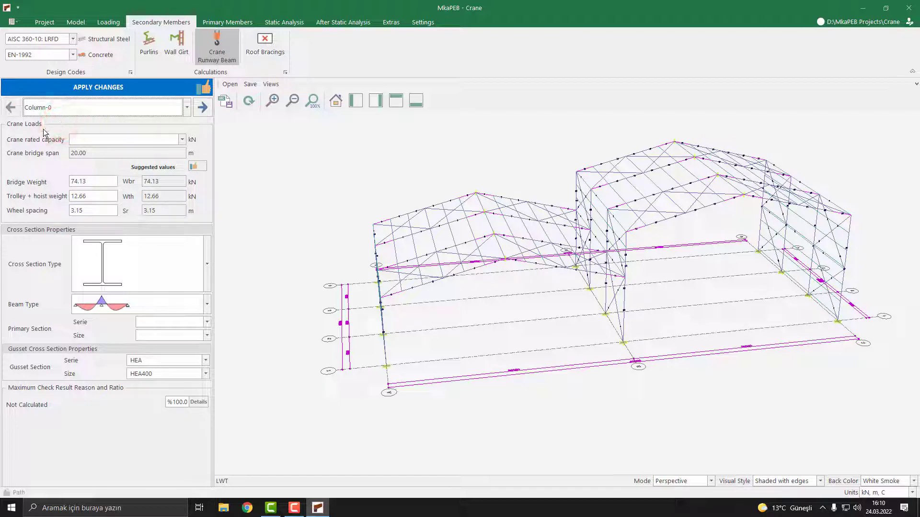
pyautogui.click(152, 139)
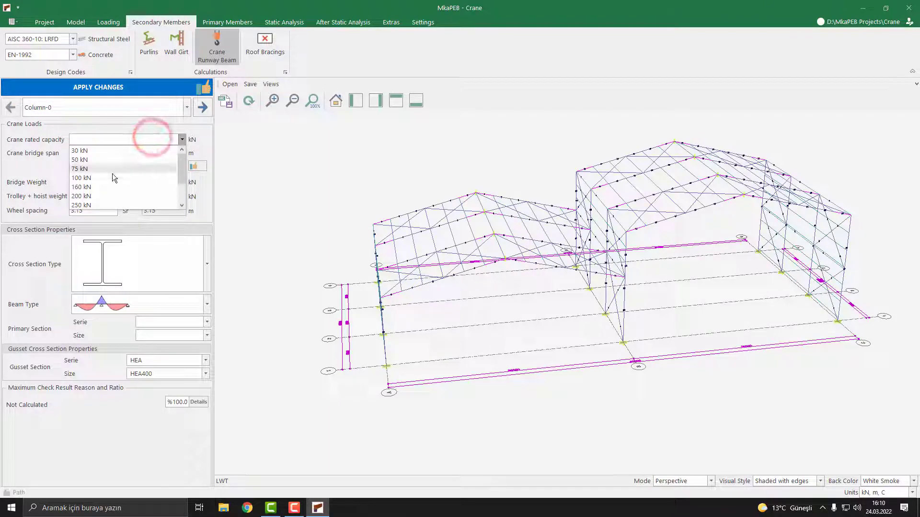
pyautogui.click(89, 179)
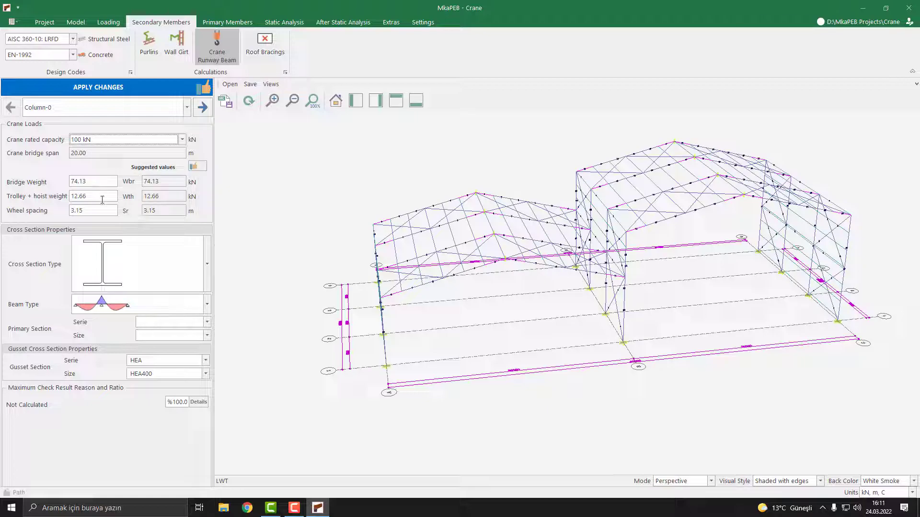
pyautogui.click(199, 167)
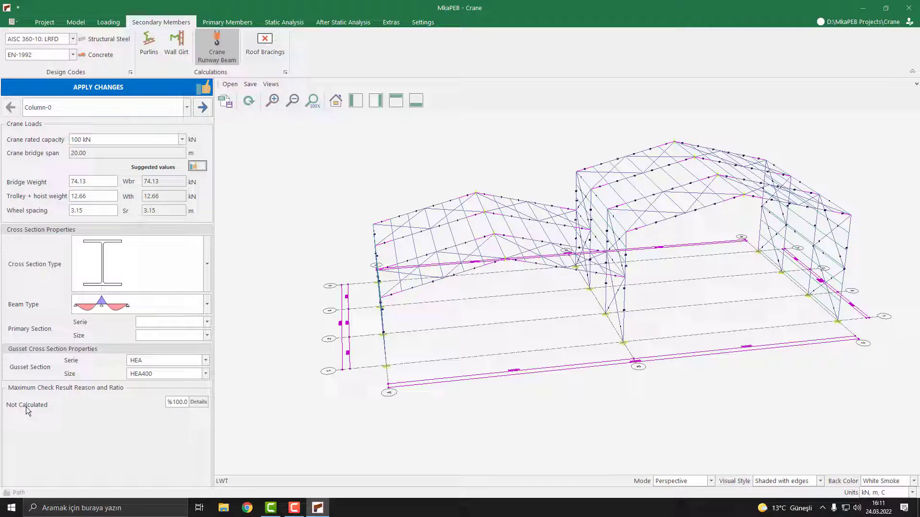
# Step: Open the Column-0 crane calculation details and use the recommended maximum static wheel load
pyautogui.click(200, 406)
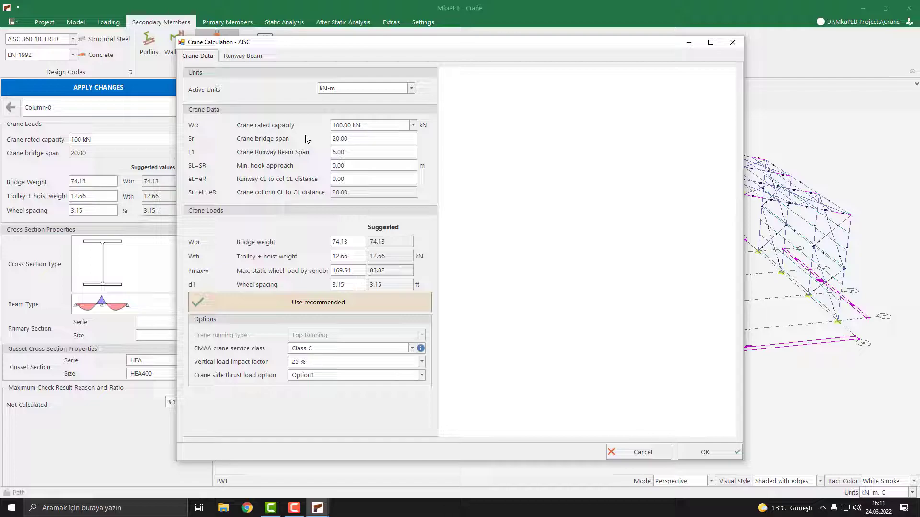
pyautogui.click(277, 303)
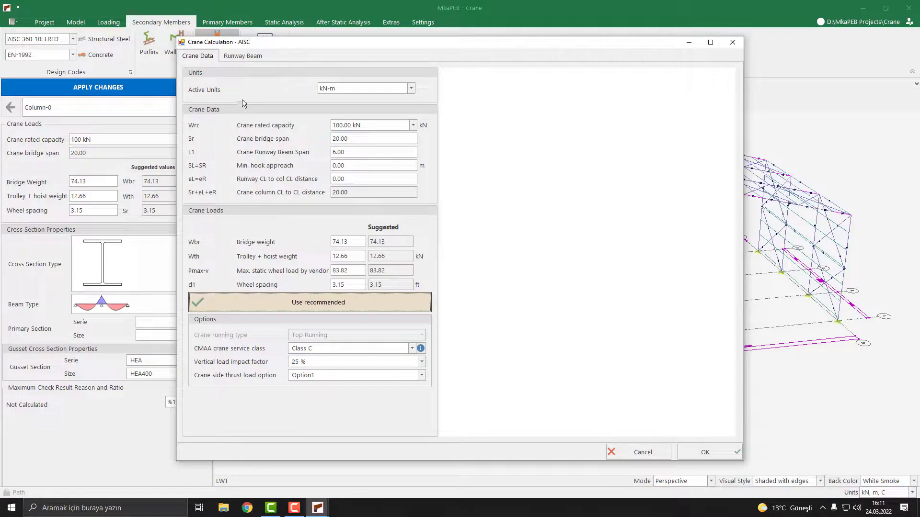
pyautogui.click(241, 56)
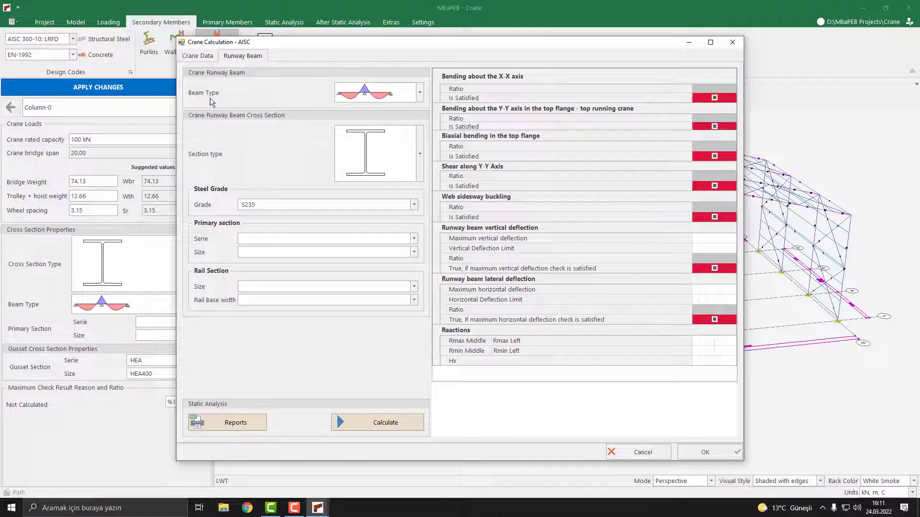
# Step: Set the runway beam type to simply supported and choose the plain I-section type
pyautogui.click(393, 95)
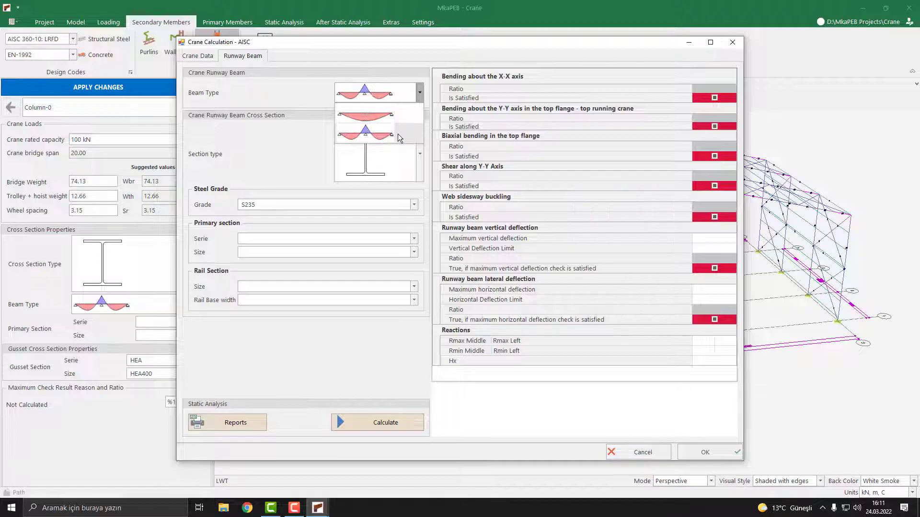
pyautogui.click(384, 117)
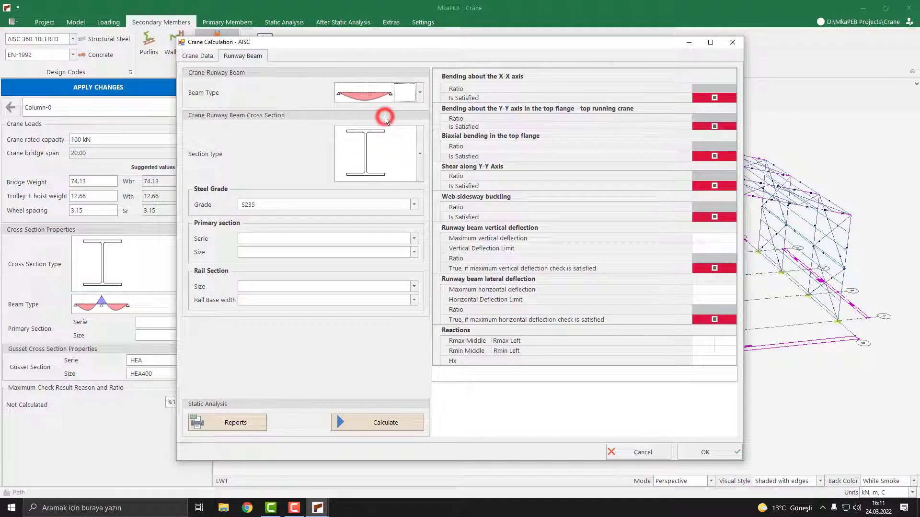
pyautogui.click(386, 154)
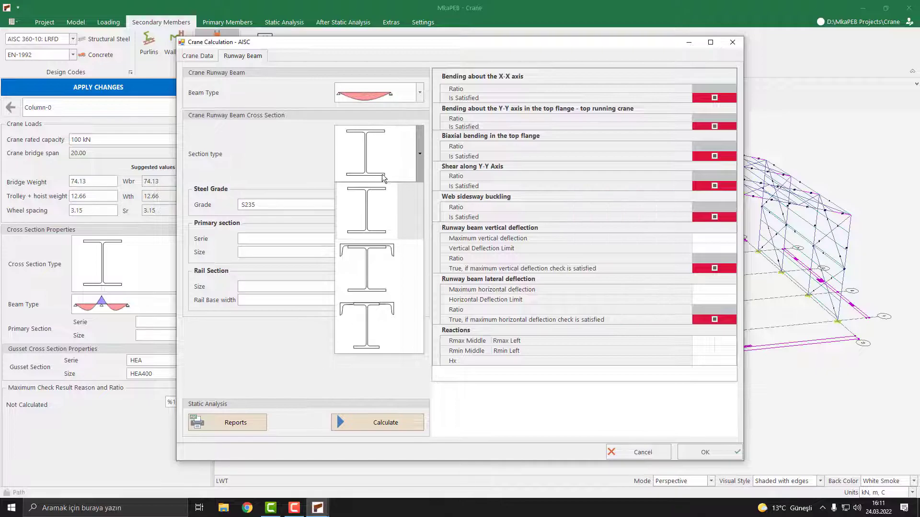
pyautogui.click(379, 205)
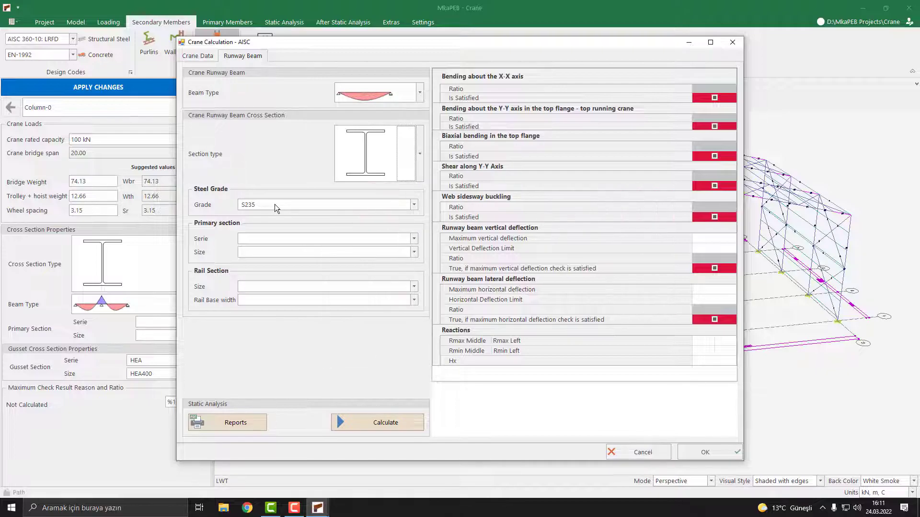
# Step: Set the runway beam steel grade to S275 and the primary section to HEA series, size HEA400
pyautogui.click(278, 205)
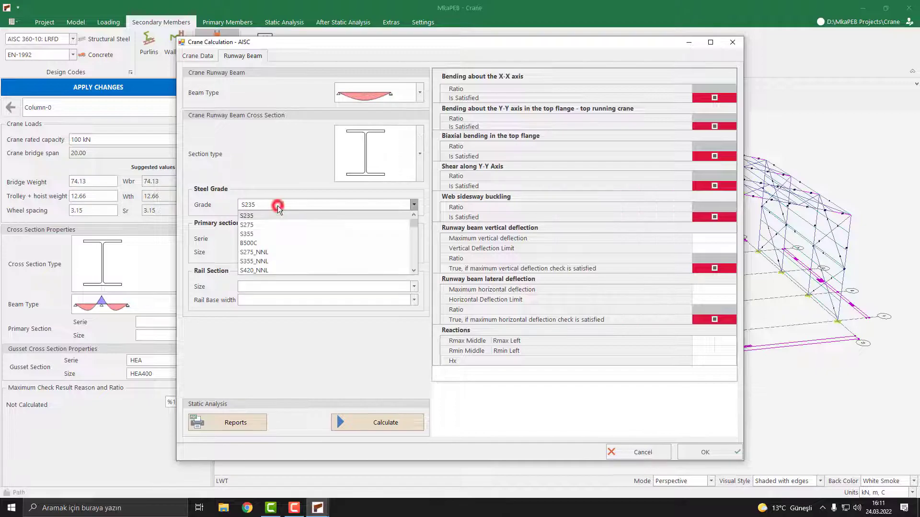
pyautogui.click(261, 224)
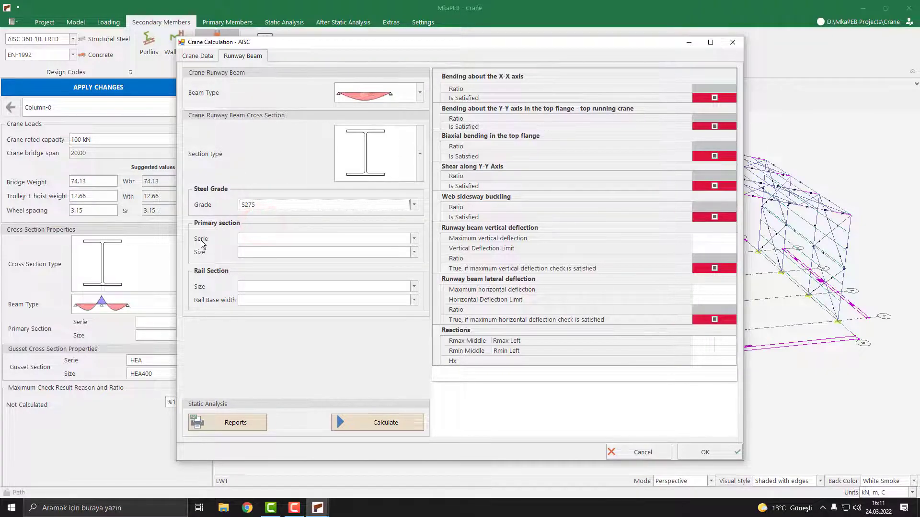
pyautogui.click(352, 238)
pyautogui.click(283, 270)
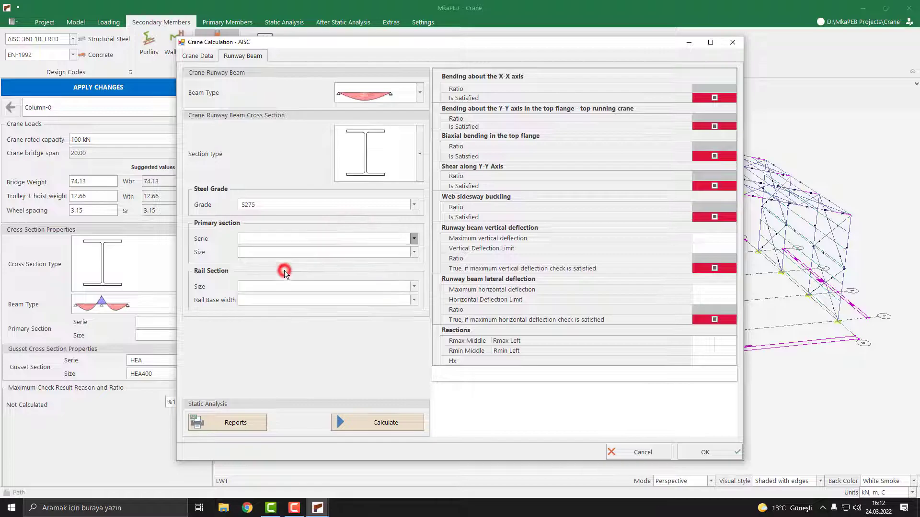
pyautogui.click(288, 255)
pyautogui.scroll(-3, 272, 292)
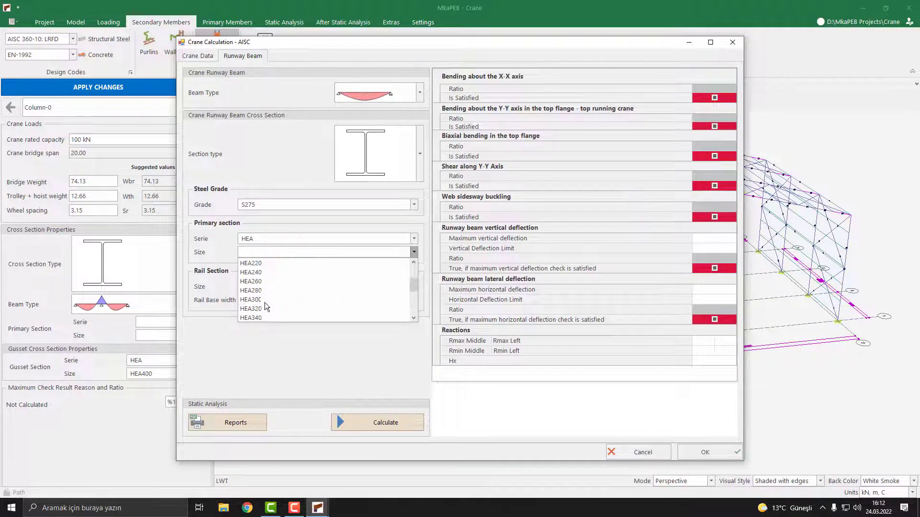
pyautogui.click(259, 309)
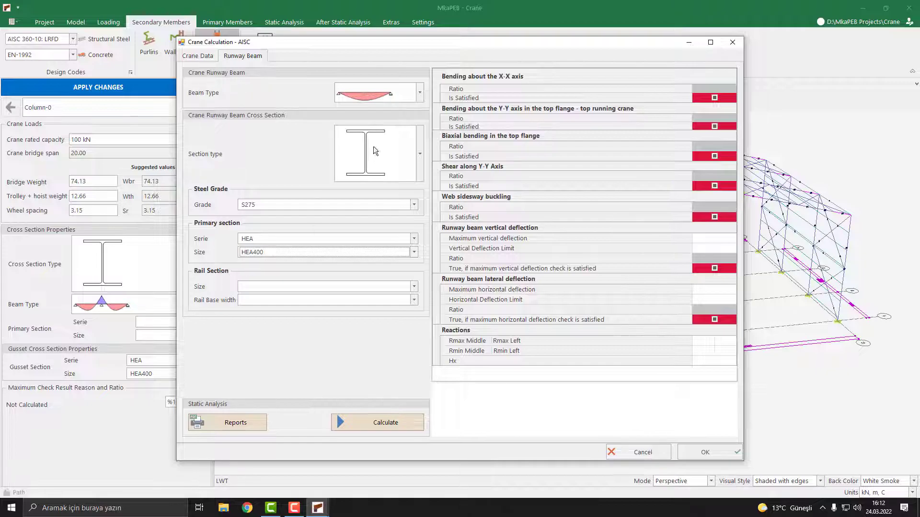
# Step: Calculate the Column-0 runway beam design checks
pyautogui.click(257, 287)
pyautogui.click(261, 300)
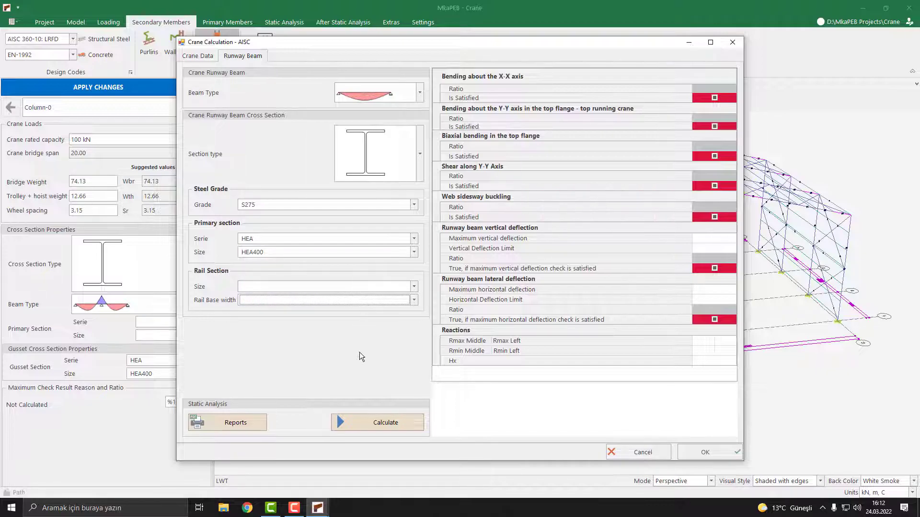
pyautogui.click(383, 426)
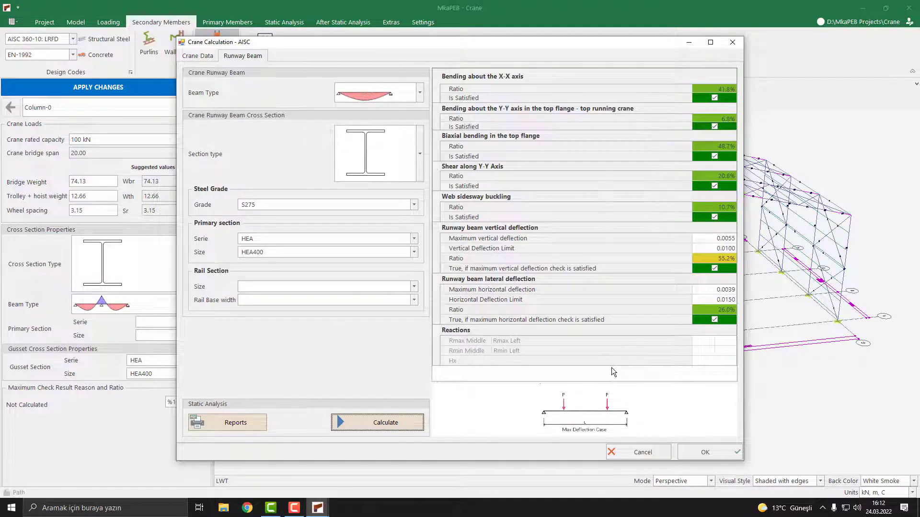
# Step: Review the runway beam calculation report, then close it and accept the Column-0 design
pyautogui.click(245, 424)
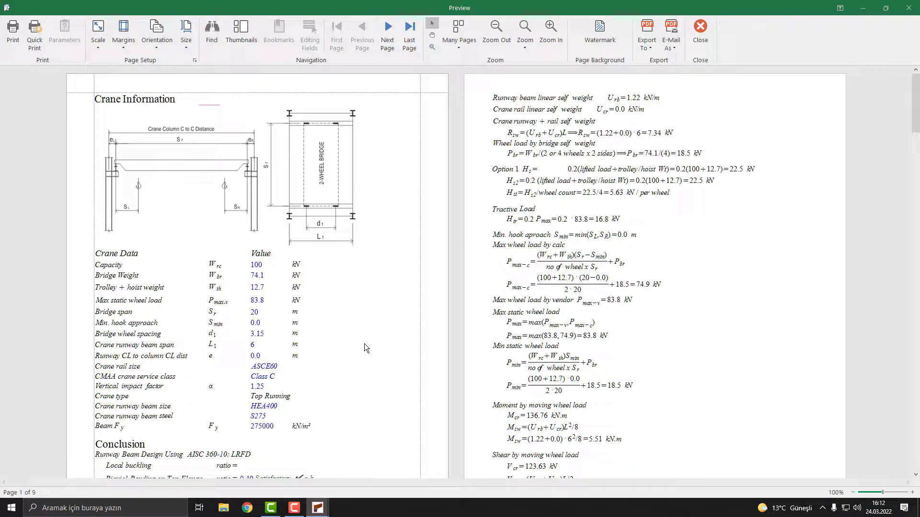
pyautogui.scroll(-10, 364, 345)
pyautogui.scroll(-14, 364, 344)
pyautogui.scroll(-17, 364, 344)
pyautogui.scroll(-8, 364, 343)
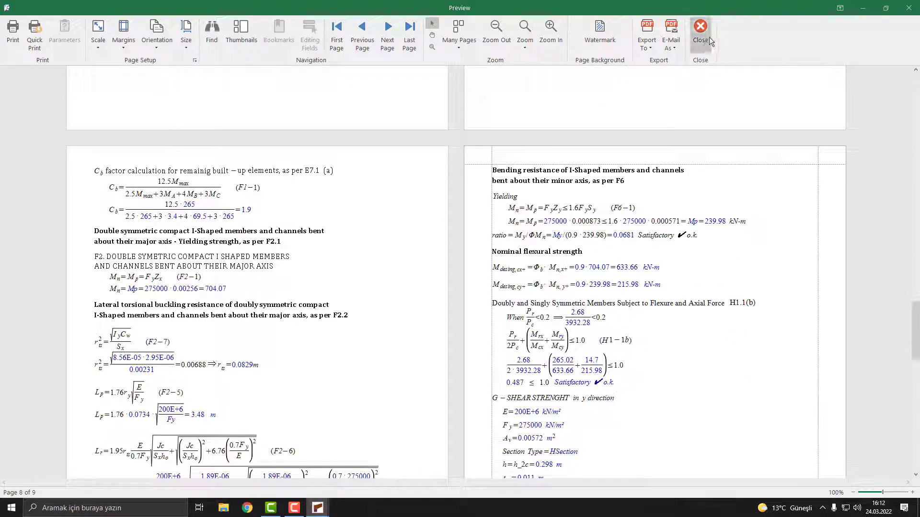
pyautogui.click(700, 34)
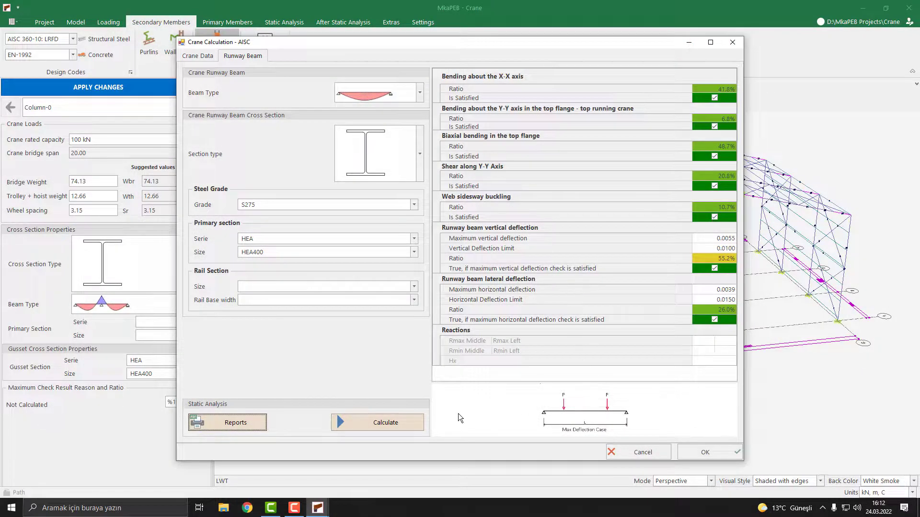
pyautogui.click(699, 451)
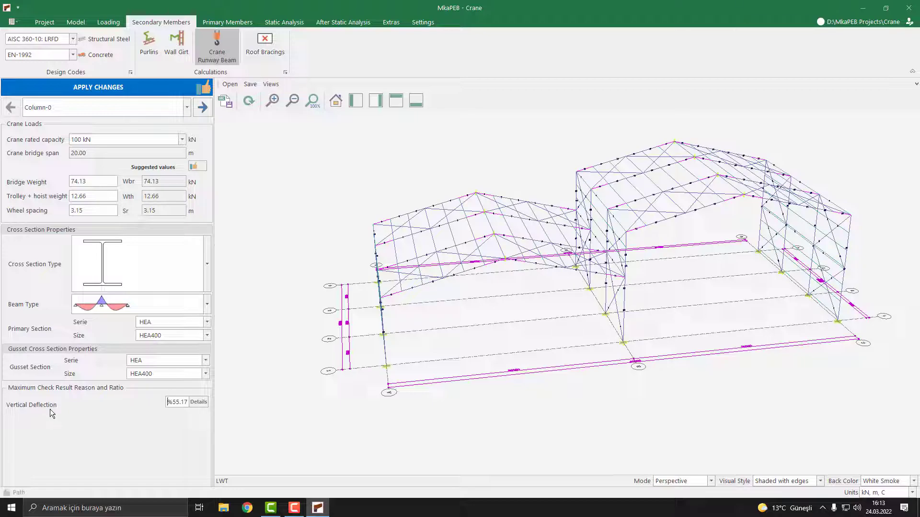
# Step: For the Column-1 runway, set the crane rated capacity to 200 kN and apply the suggested crane values
pyautogui.click(139, 105)
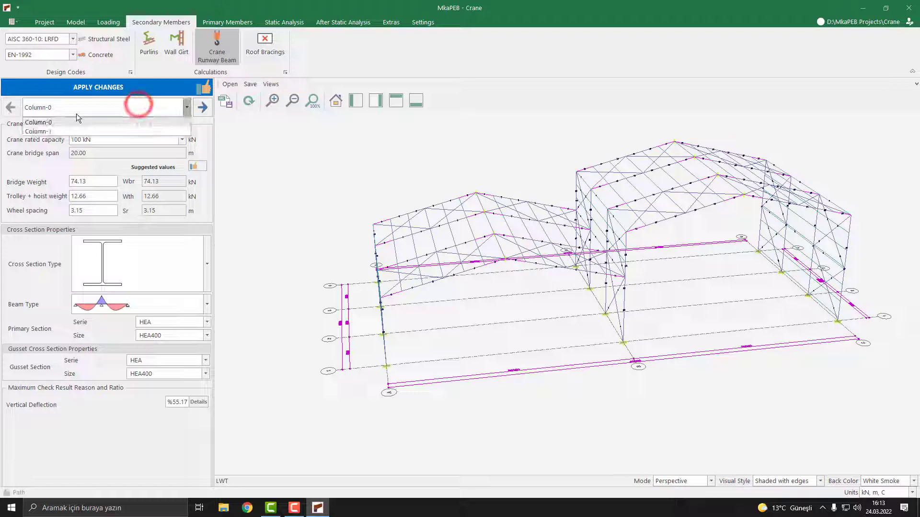
pyautogui.click(38, 131)
pyautogui.click(107, 138)
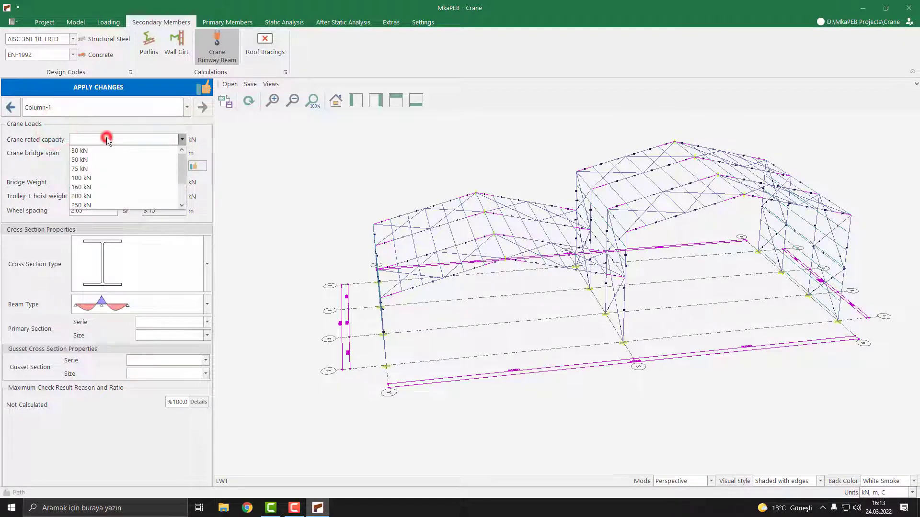
pyautogui.scroll(-1, 91, 173)
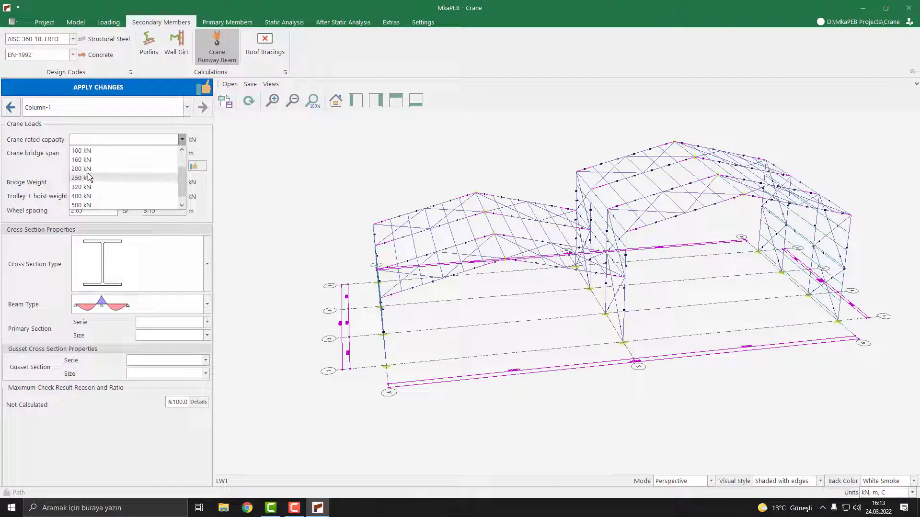
pyautogui.click(88, 169)
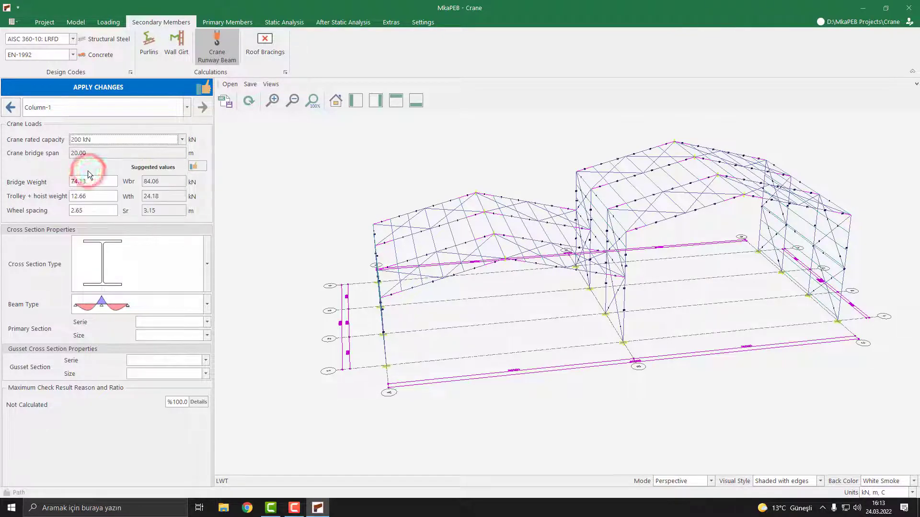
pyautogui.click(197, 166)
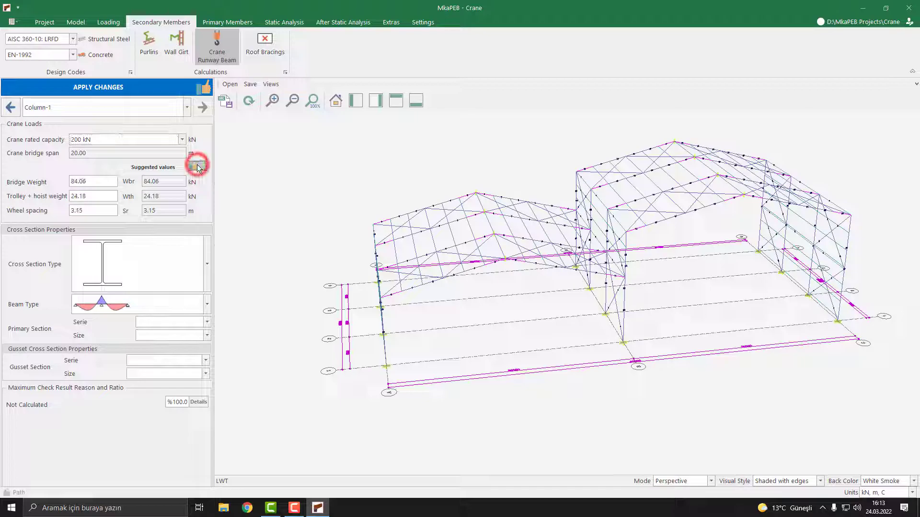
# Step: Open the Column-1 crane calculation details and use the recommended maximum static wheel load
pyautogui.click(201, 402)
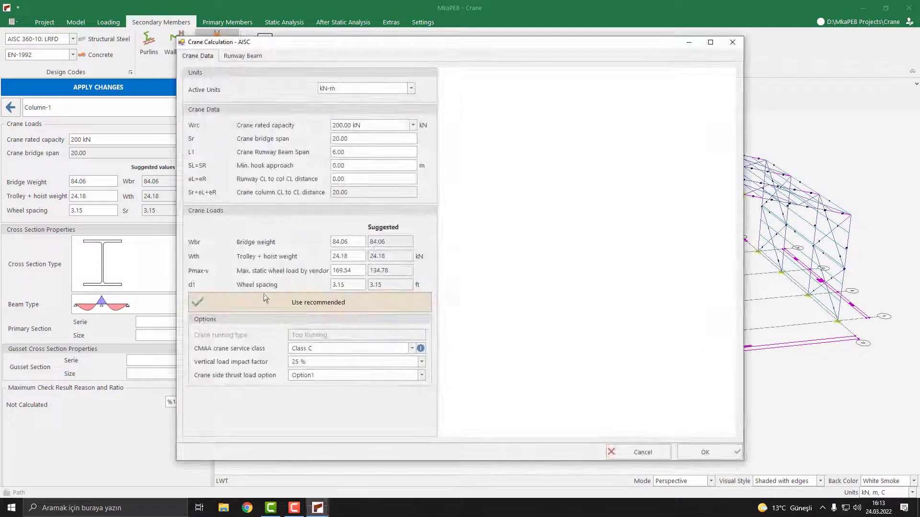
pyautogui.click(372, 306)
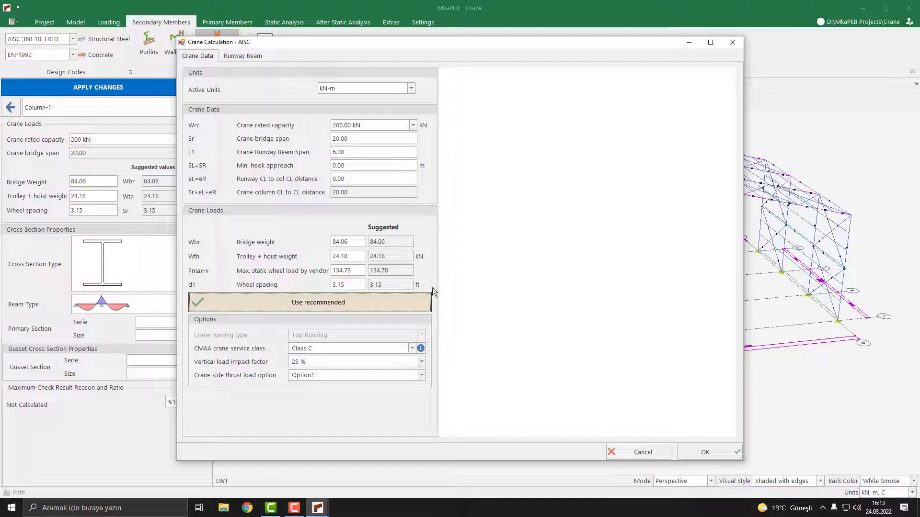
pyautogui.click(251, 57)
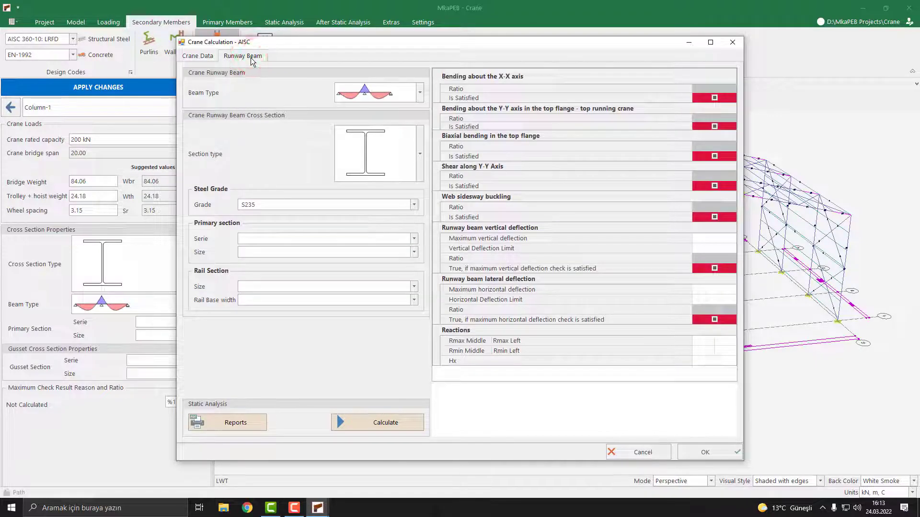
# Step: Set the Column-1 runway beam to simply supported with an HEA series, HEA400 primary section
pyautogui.click(390, 95)
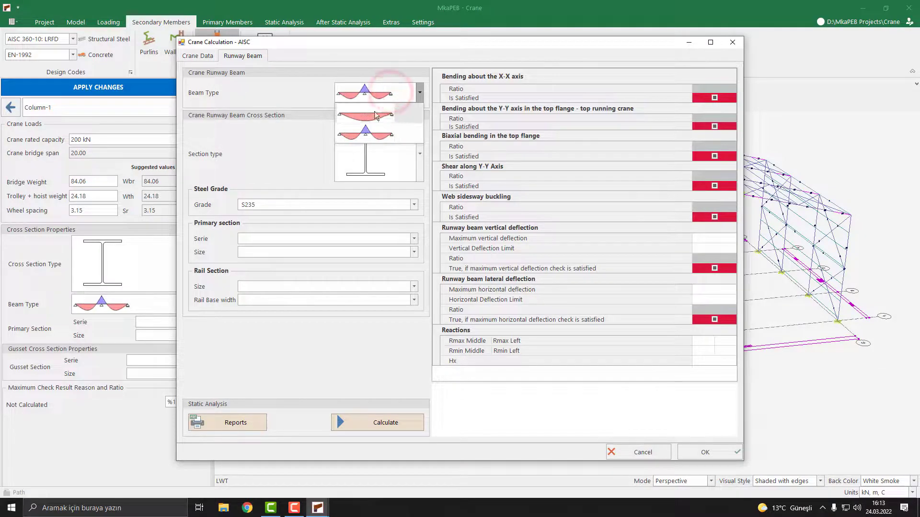
pyautogui.click(374, 112)
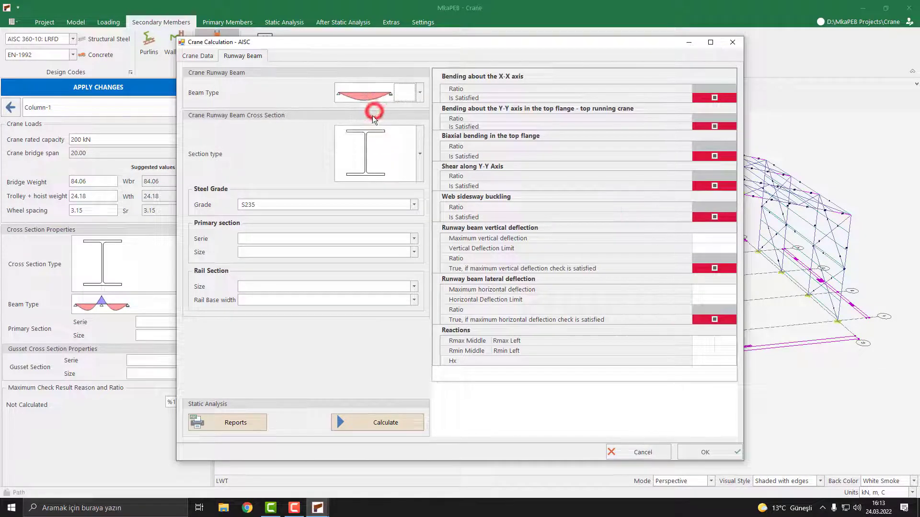
pyautogui.click(283, 239)
pyautogui.click(263, 271)
pyautogui.click(280, 254)
pyautogui.scroll(-1, 276, 287)
pyautogui.scroll(-2, 268, 302)
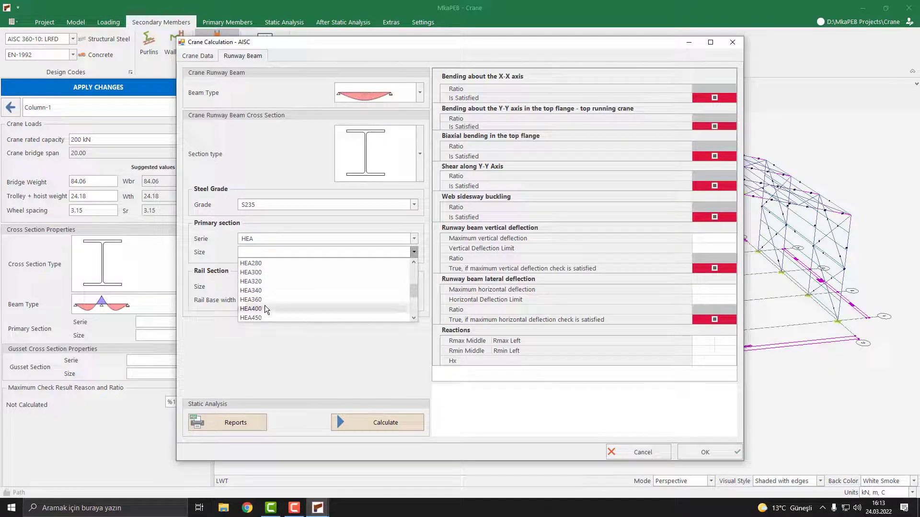
pyautogui.click(265, 305)
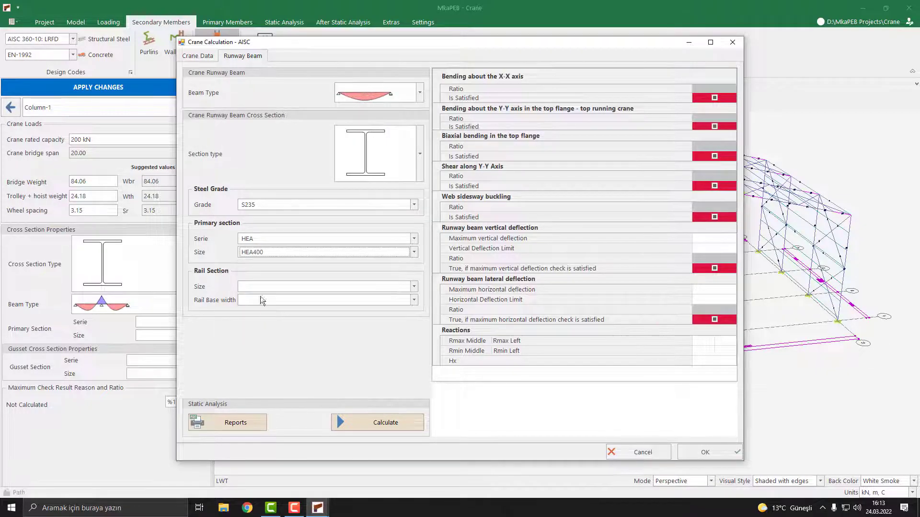
# Step: Calculate the Column-1 runway beam checks, accept the design and apply the changes
pyautogui.click(390, 420)
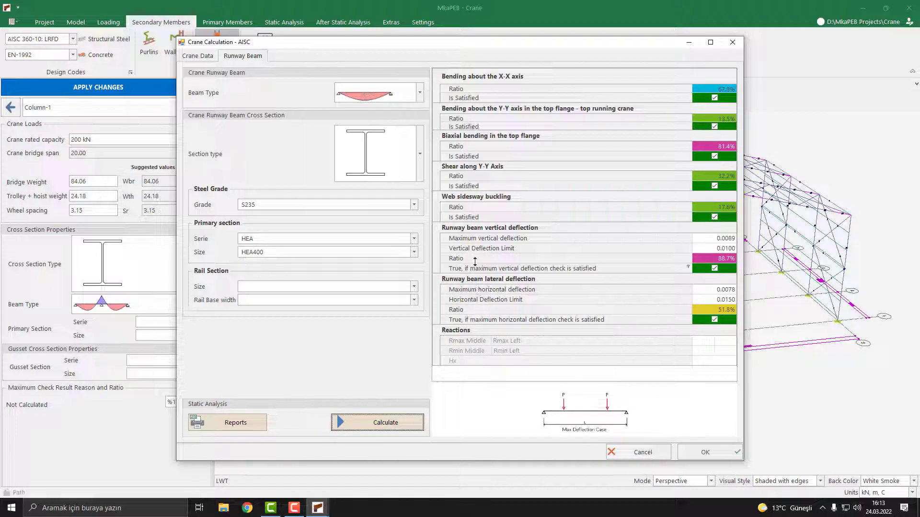
pyautogui.click(718, 454)
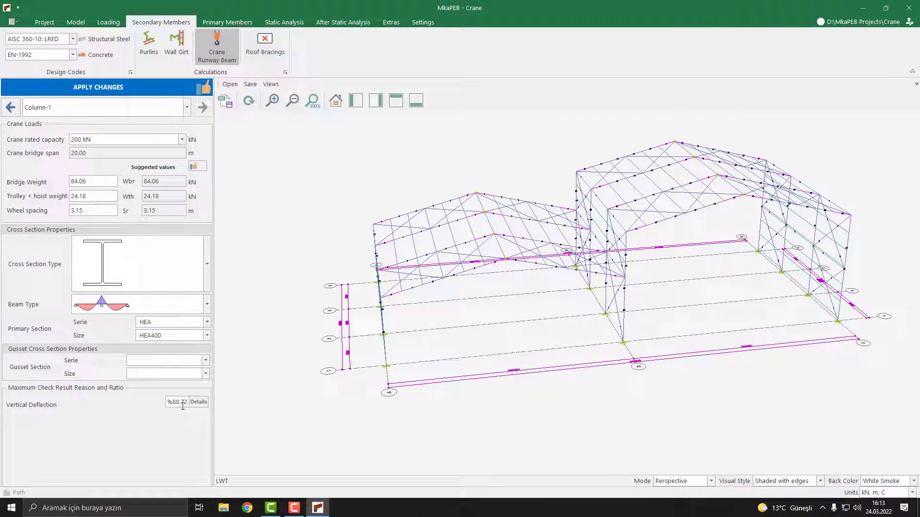
pyautogui.click(133, 87)
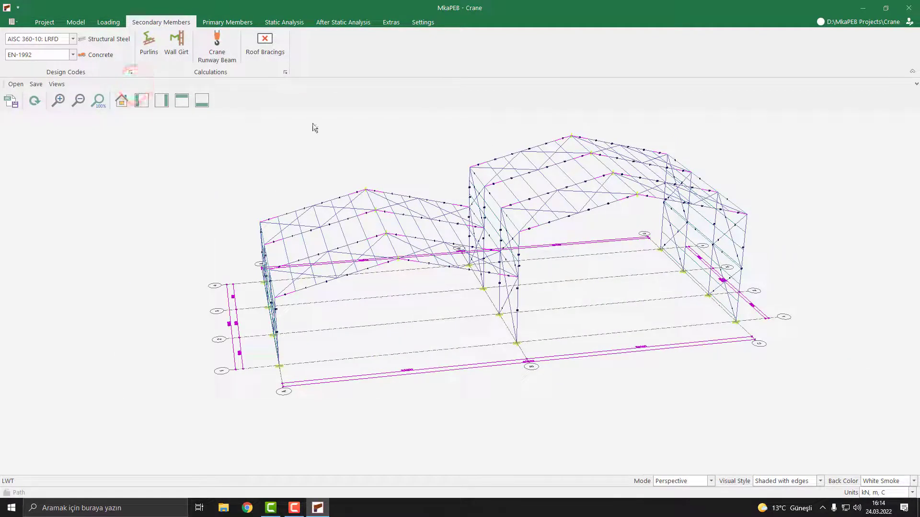